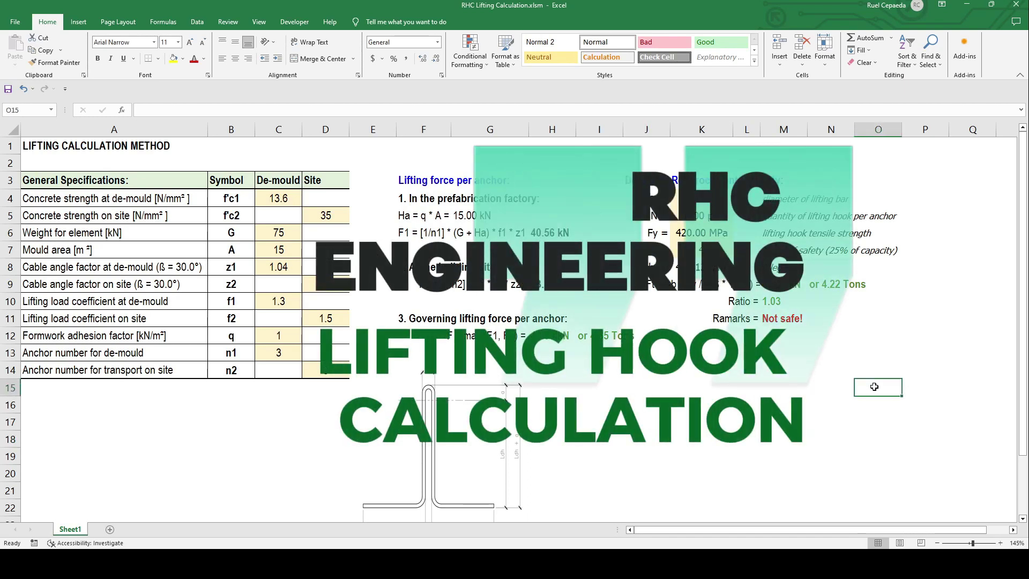
- Review the de-mould and site concrete strength values, 13.6 and 35
click(743, 419)
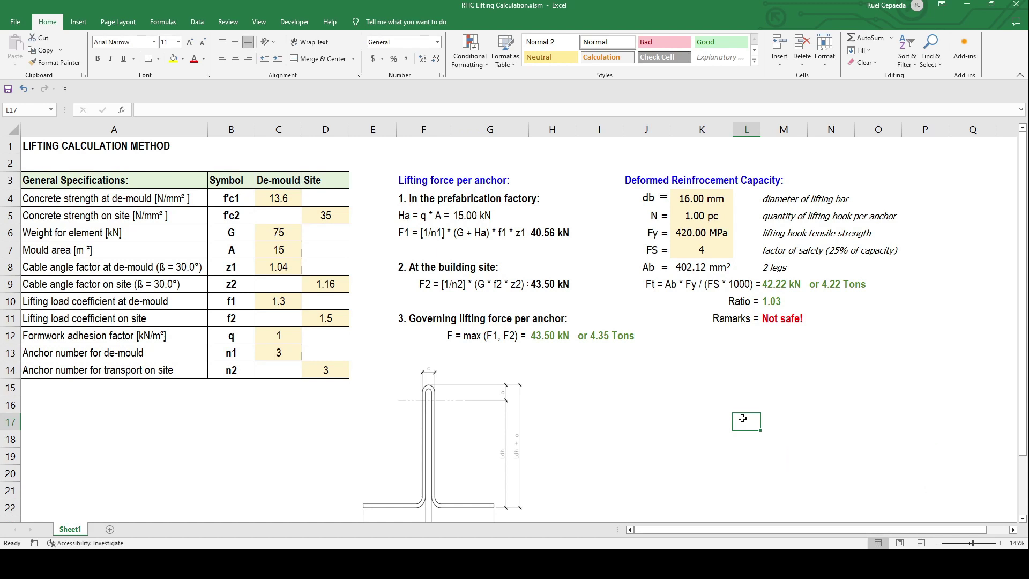
click(100, 198)
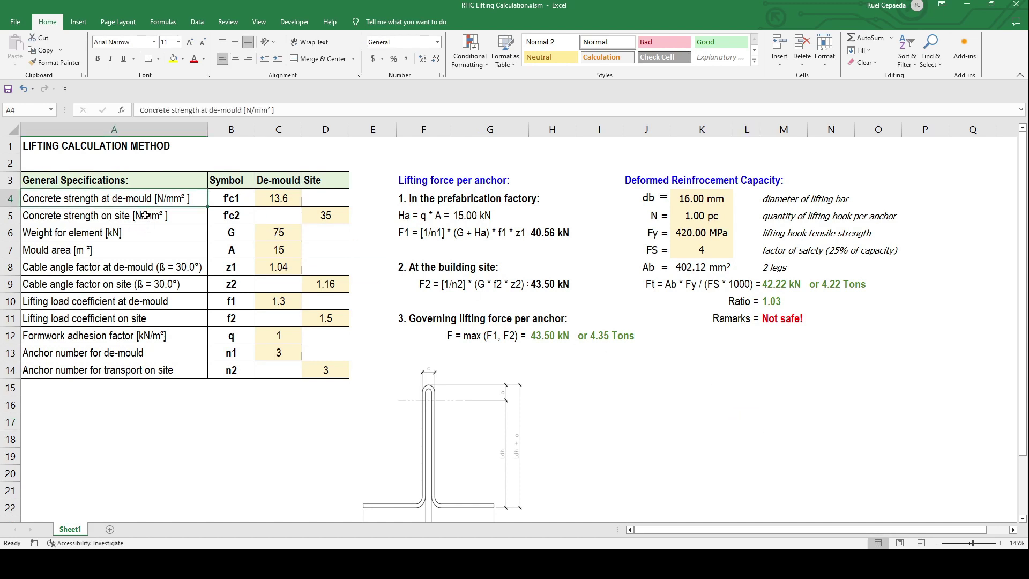
click(240, 199)
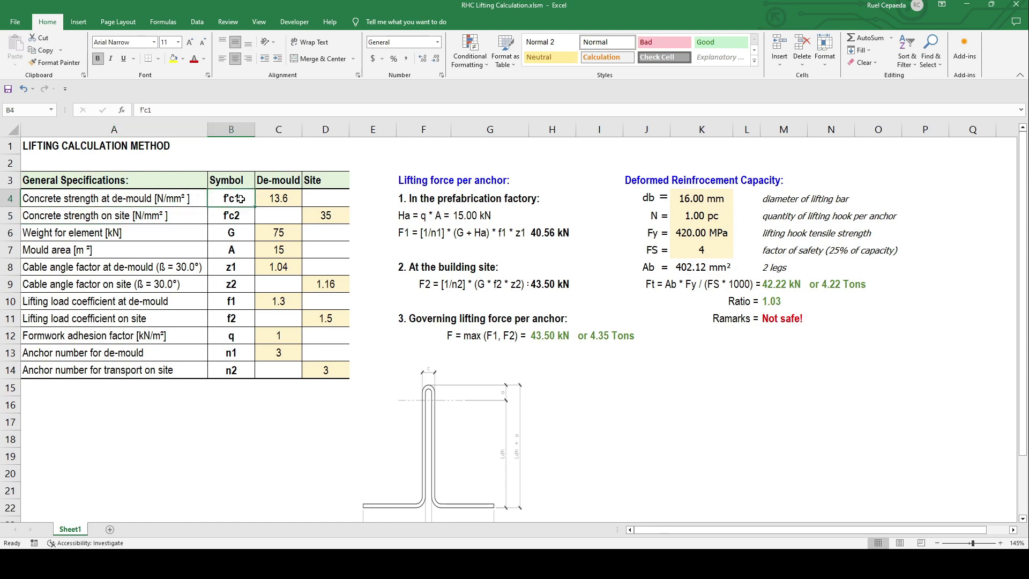
click(234, 179)
click(280, 180)
key(Right)
click(285, 200)
shift+click(329, 215)
click(273, 194)
mouse_move(280, 199)
mouse_down()
mouse_move(320, 197)
mouse_move(281, 198)
mouse_up()
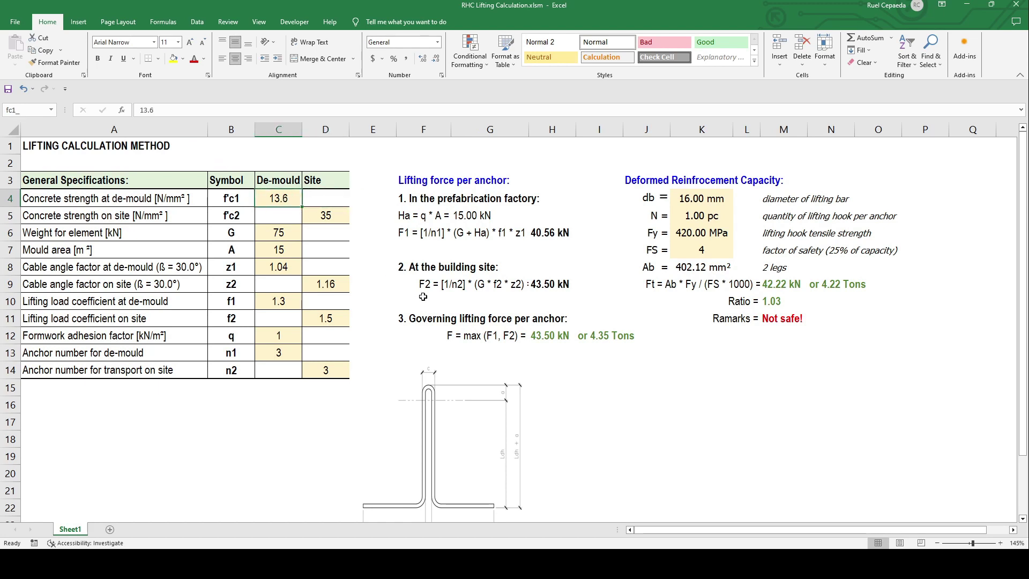
click(318, 197)
click(283, 199)
click(331, 198)
click(284, 198)
click(317, 198)
click(285, 198)
click(324, 198)
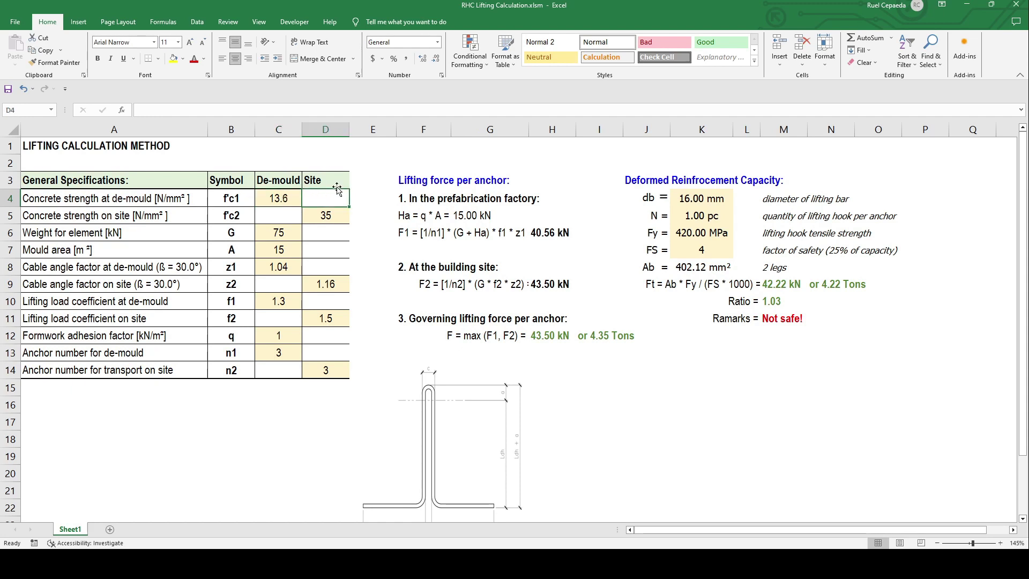
click(289, 200)
click(328, 197)
click(288, 197)
click(328, 199)
click(296, 200)
click(327, 212)
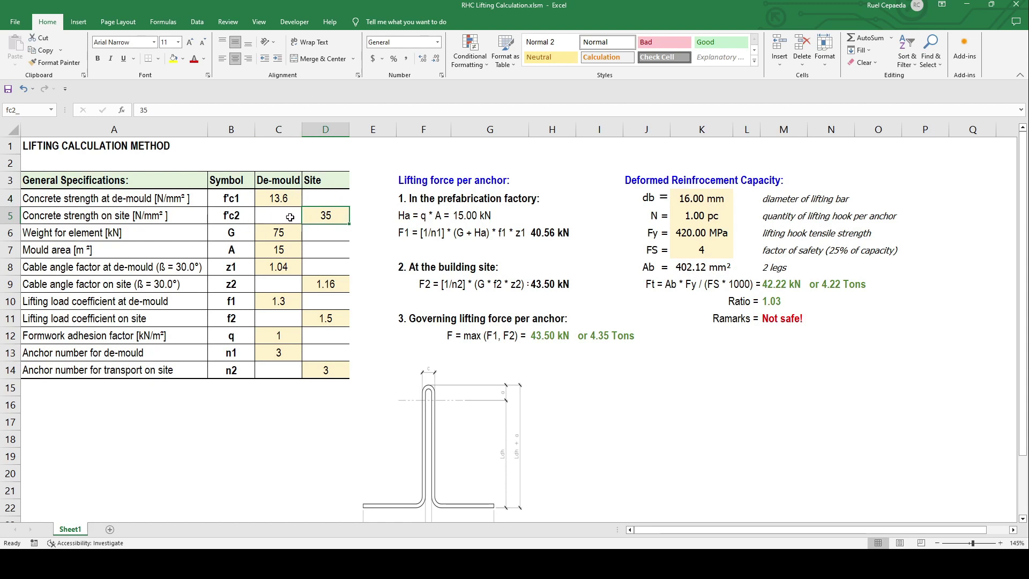
- Check the element weight of 75 and the mould area of 15
click(37, 233)
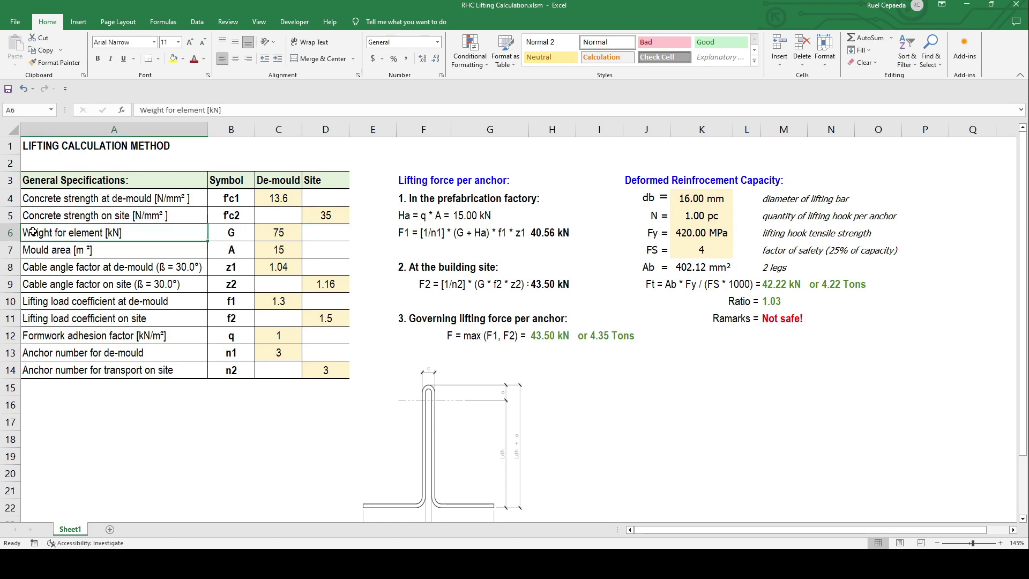
click(284, 232)
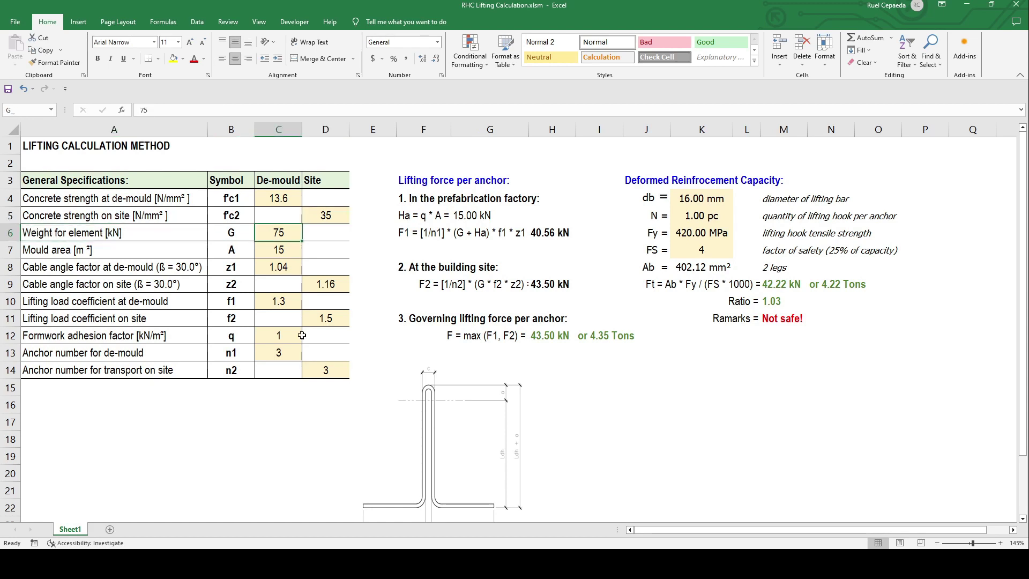
click(306, 427)
click(282, 232)
click(319, 235)
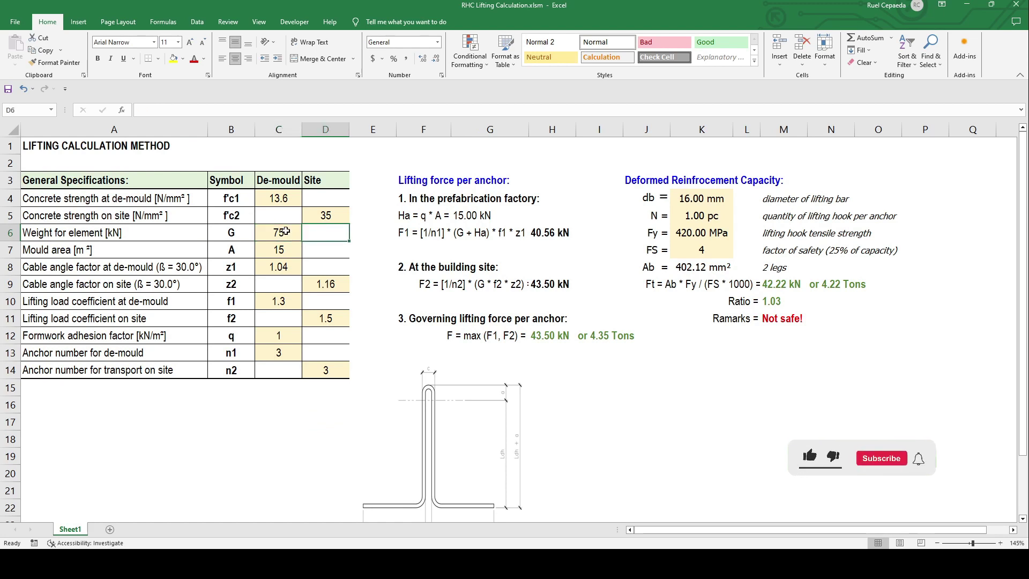
click(286, 231)
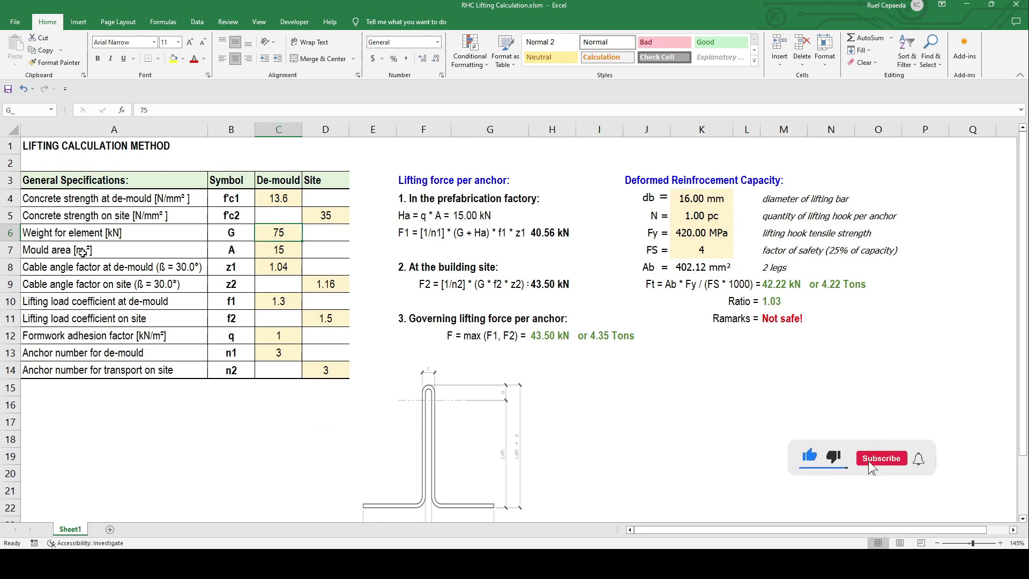
click(85, 250)
click(283, 249)
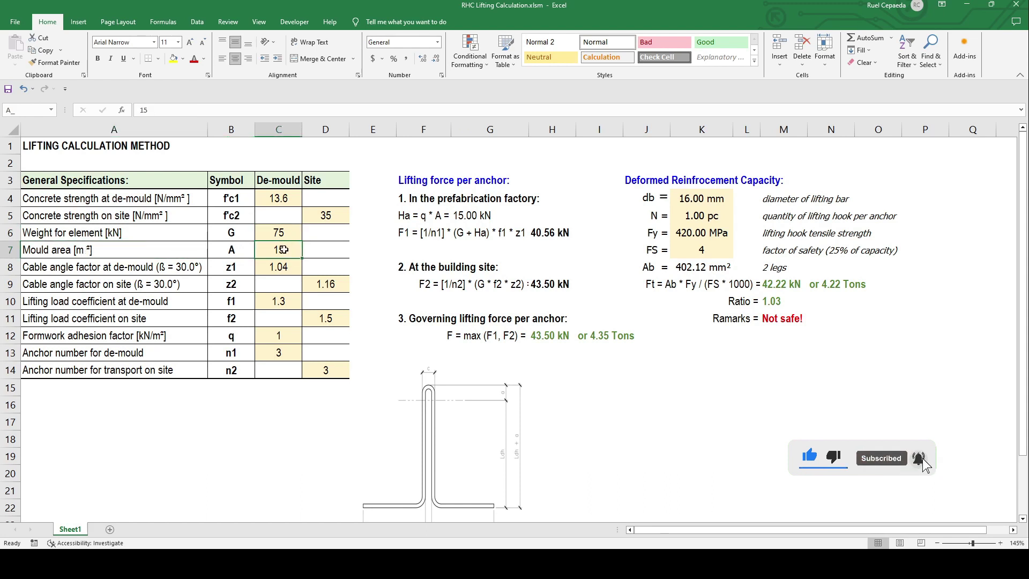
click(322, 252)
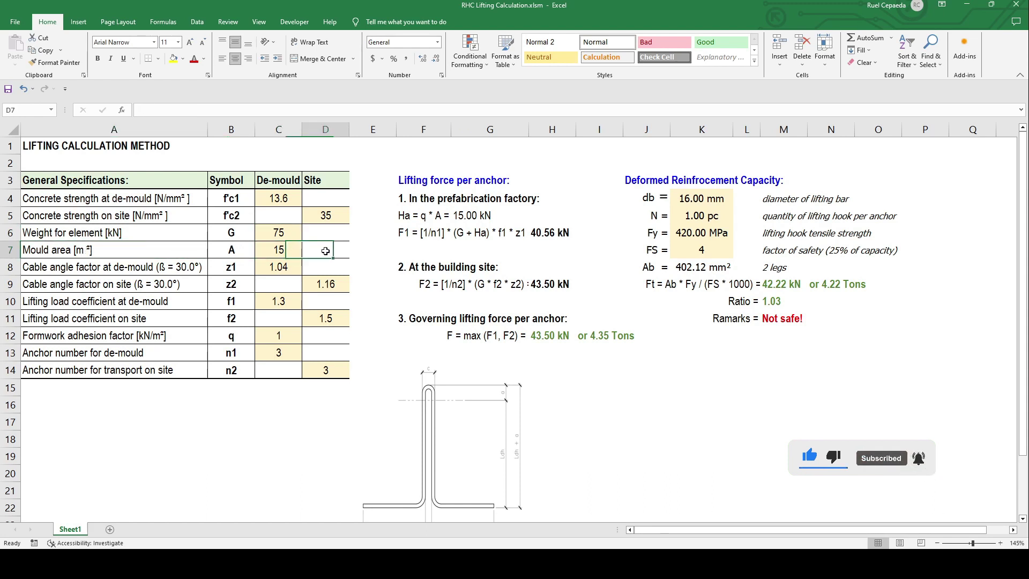
click(280, 250)
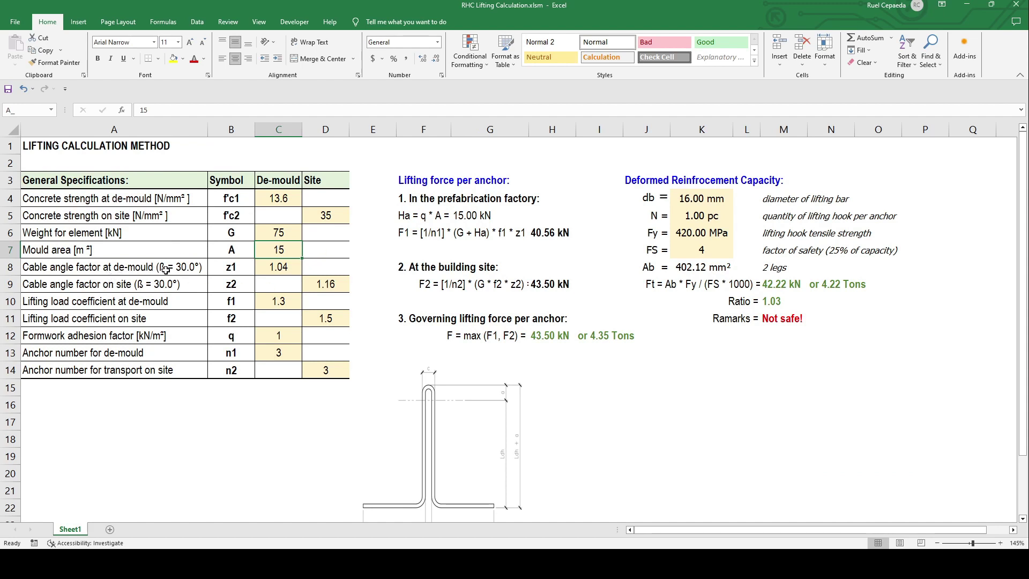
- Compare cable angle factors 1.04/1.16, load coefficients 1.3/1.5 and adhesion factor 1
click(290, 268)
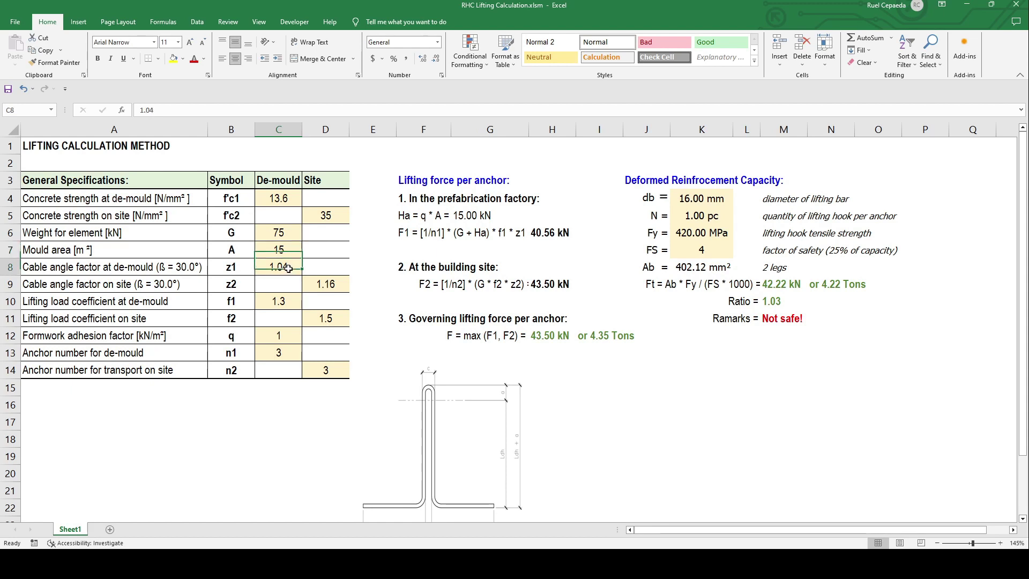
click(318, 283)
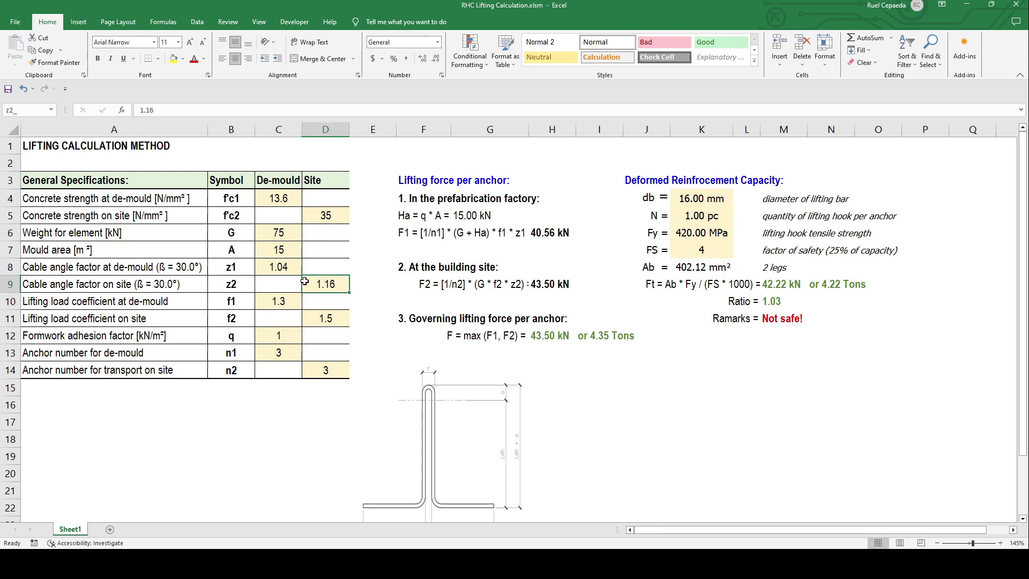
click(281, 267)
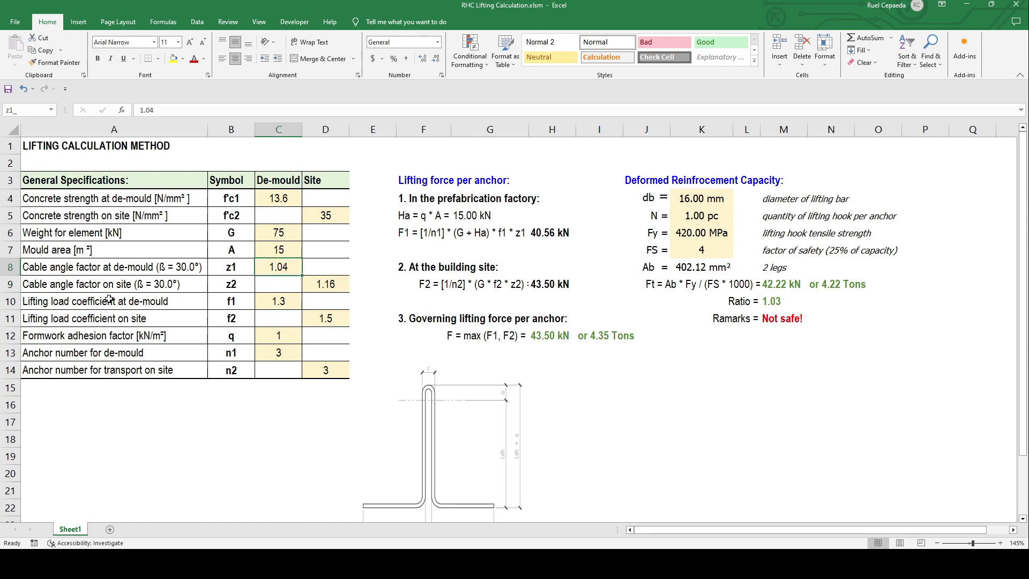
click(123, 270)
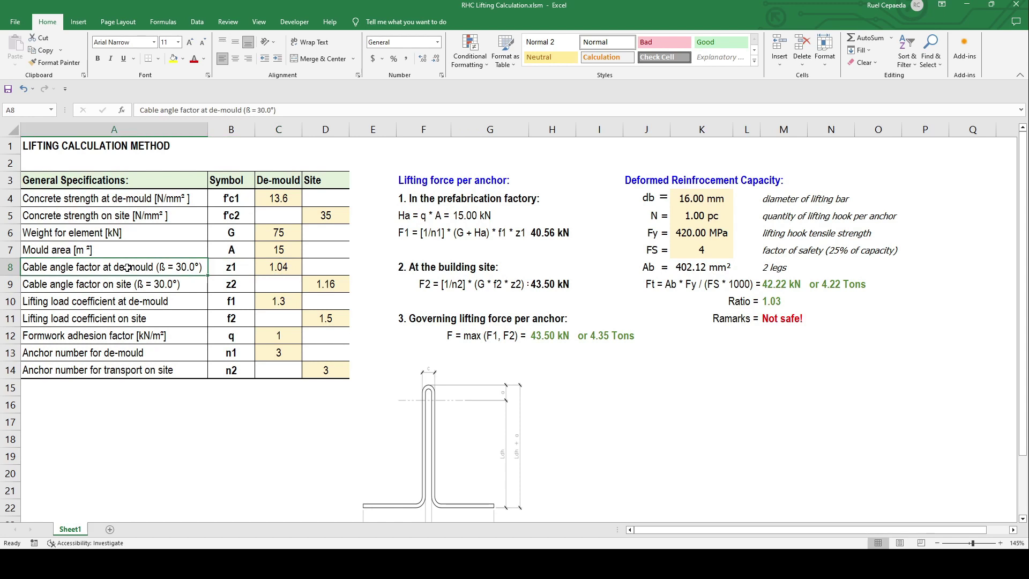
click(104, 286)
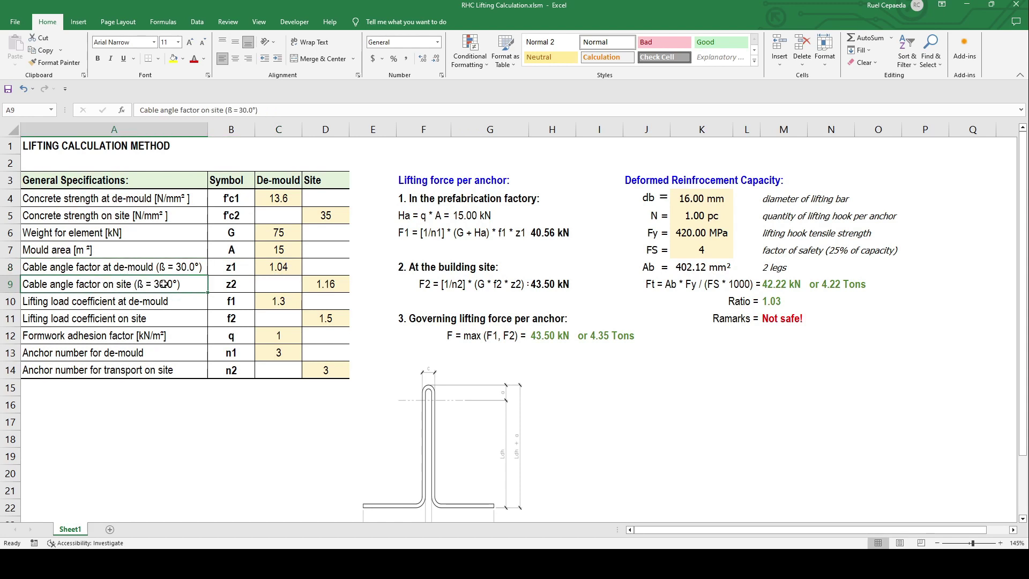
click(334, 285)
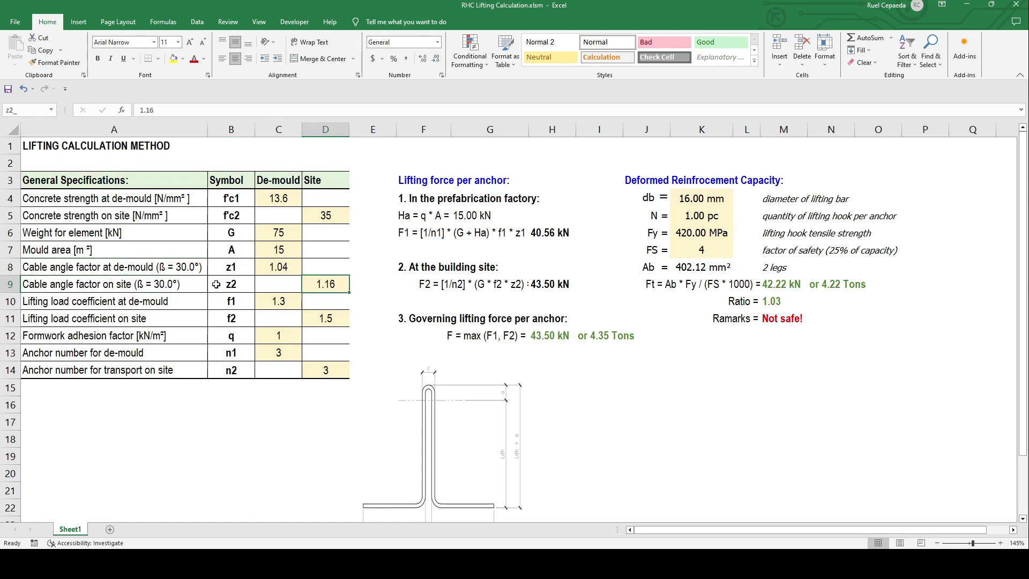
click(280, 266)
click(317, 285)
click(287, 268)
click(317, 284)
click(267, 270)
click(326, 285)
click(290, 301)
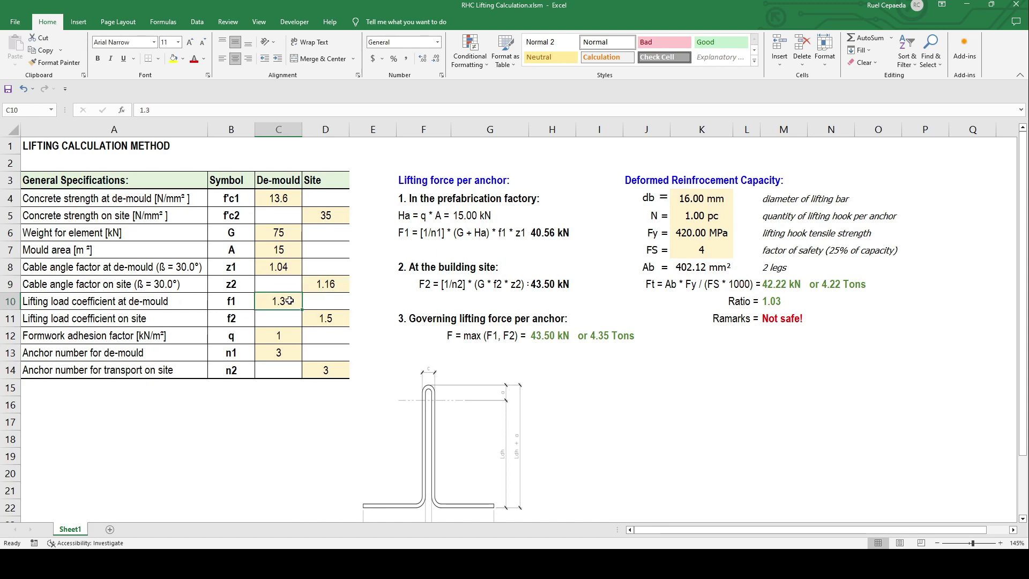
click(335, 318)
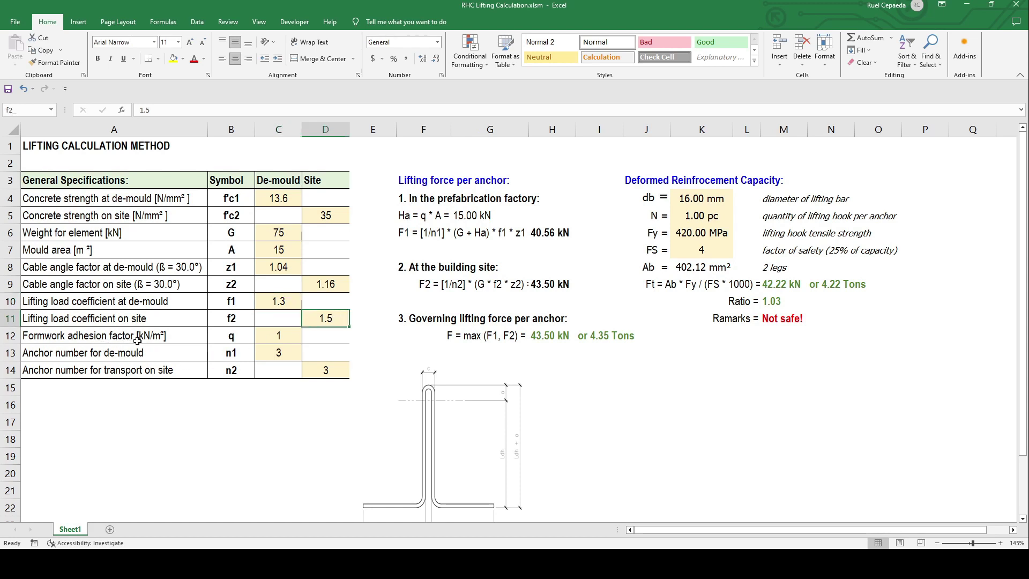
click(268, 334)
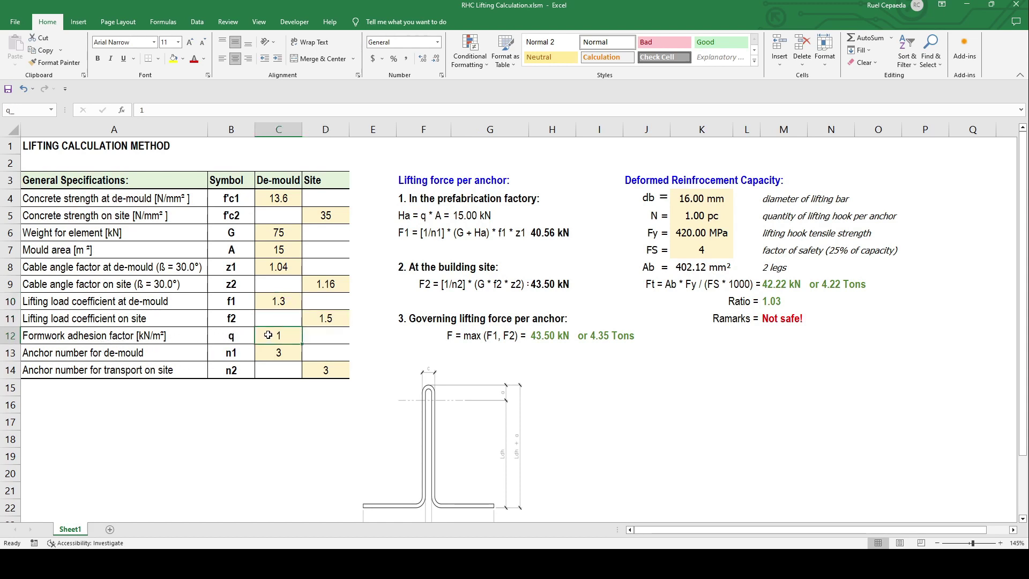
click(316, 336)
click(284, 336)
click(321, 320)
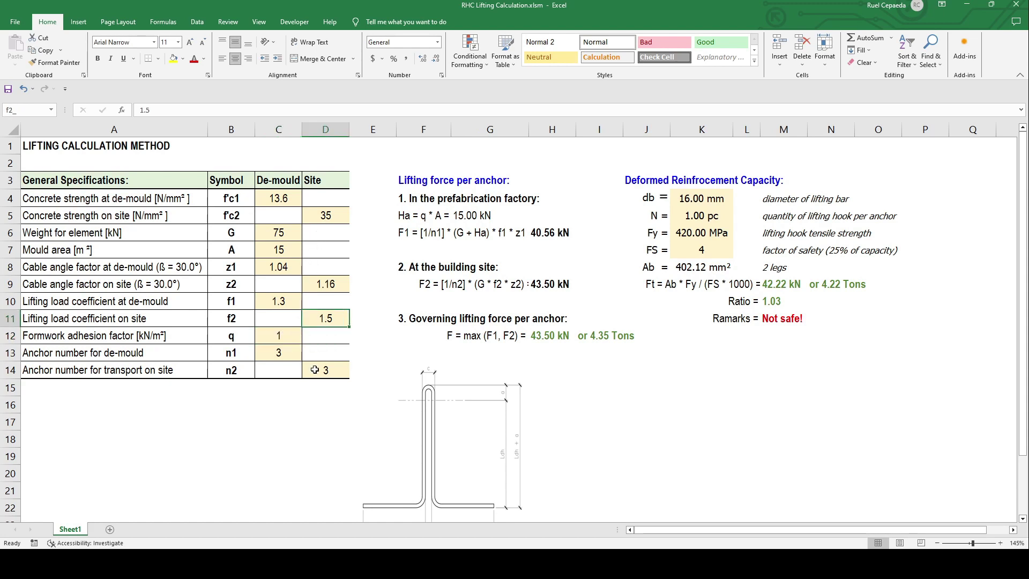
click(282, 339)
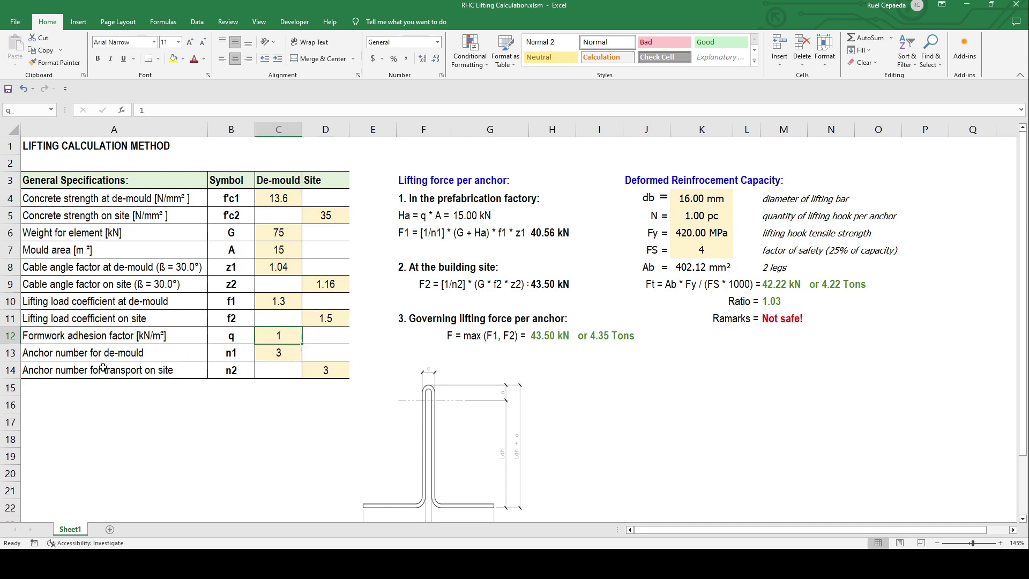
- Change the de-mould anchor number n1 from 3 to 4
click(282, 356)
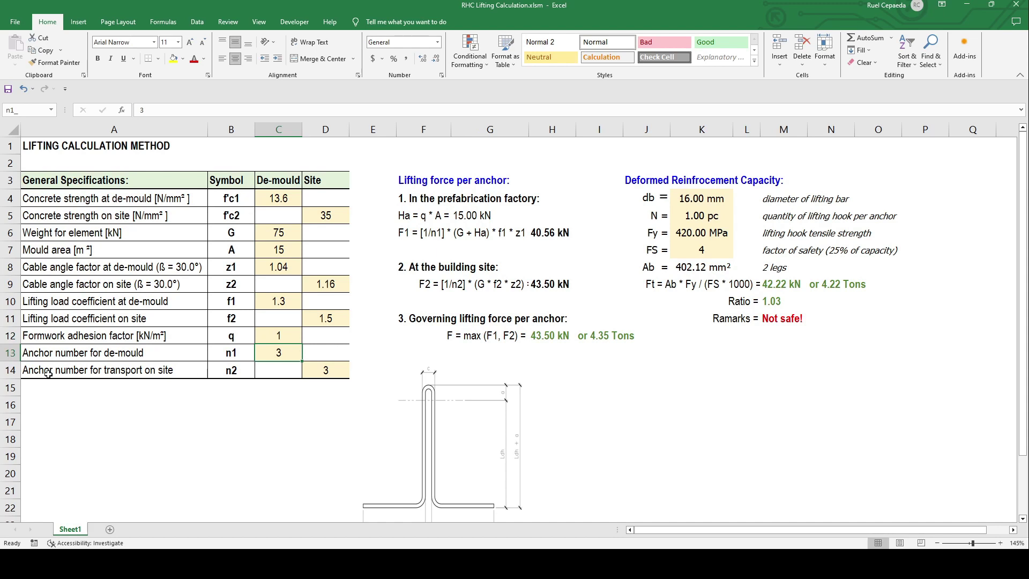
click(312, 369)
click(279, 355)
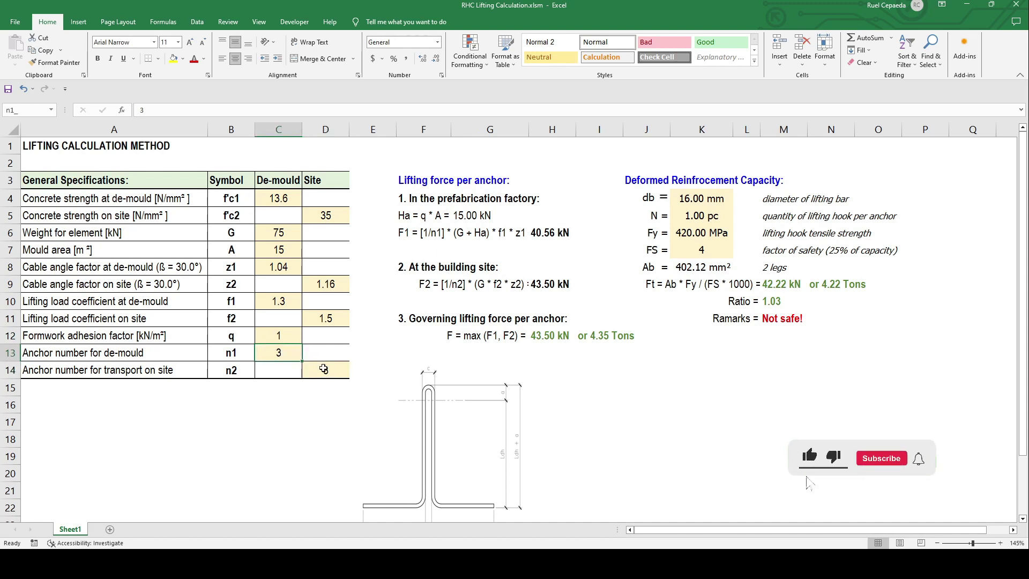
click(322, 368)
click(295, 358)
text(4)
key(Return)
click(335, 370)
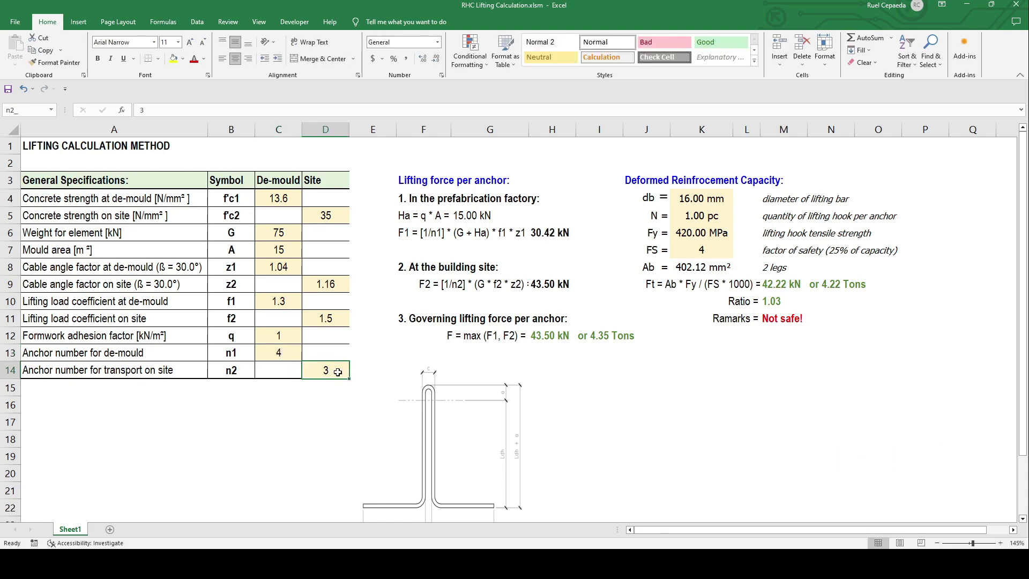
- Raise the element weight from 75 to 100 kN
click(231, 473)
click(290, 238)
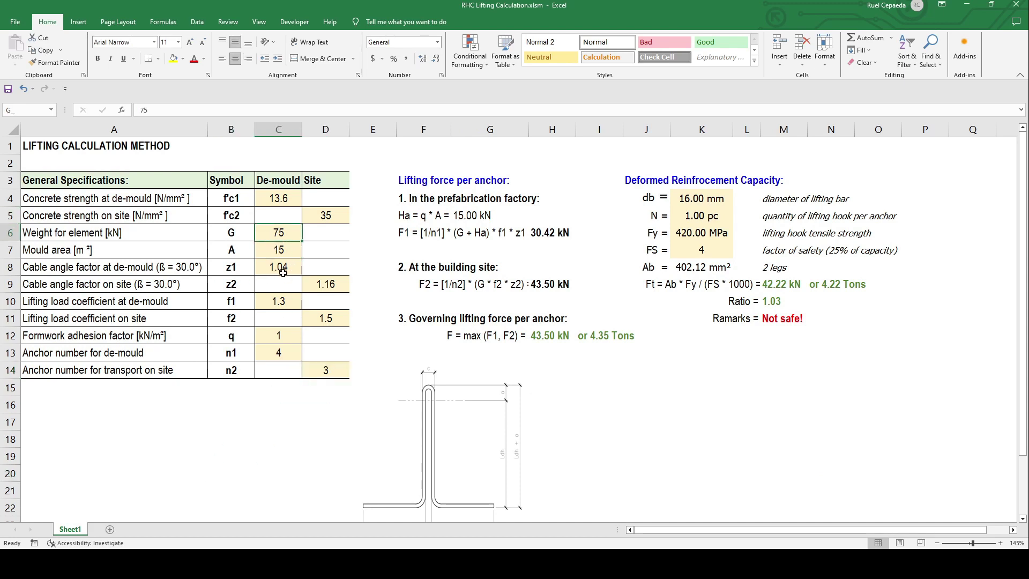
text(100)
key(Return)
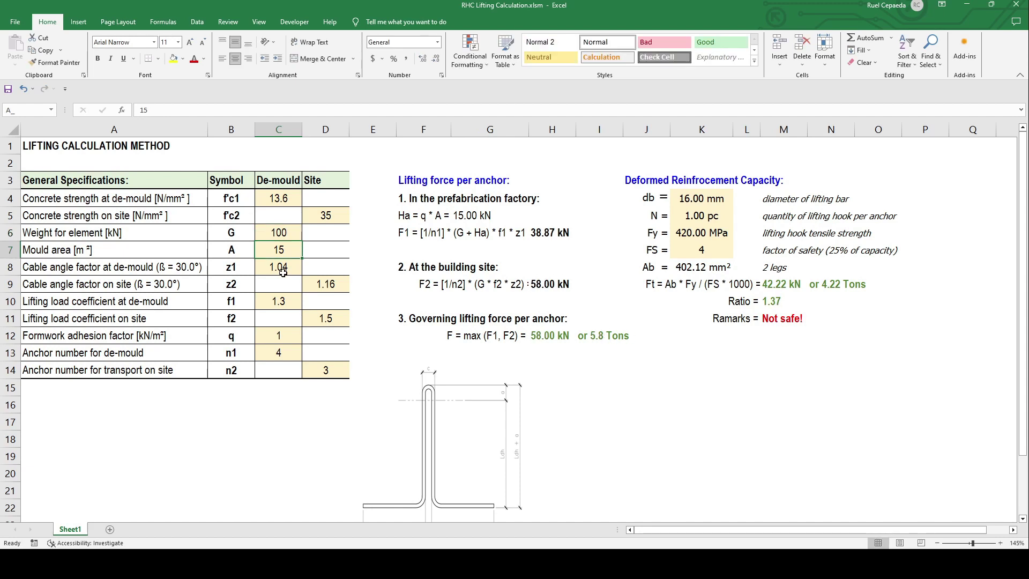
click(489, 161)
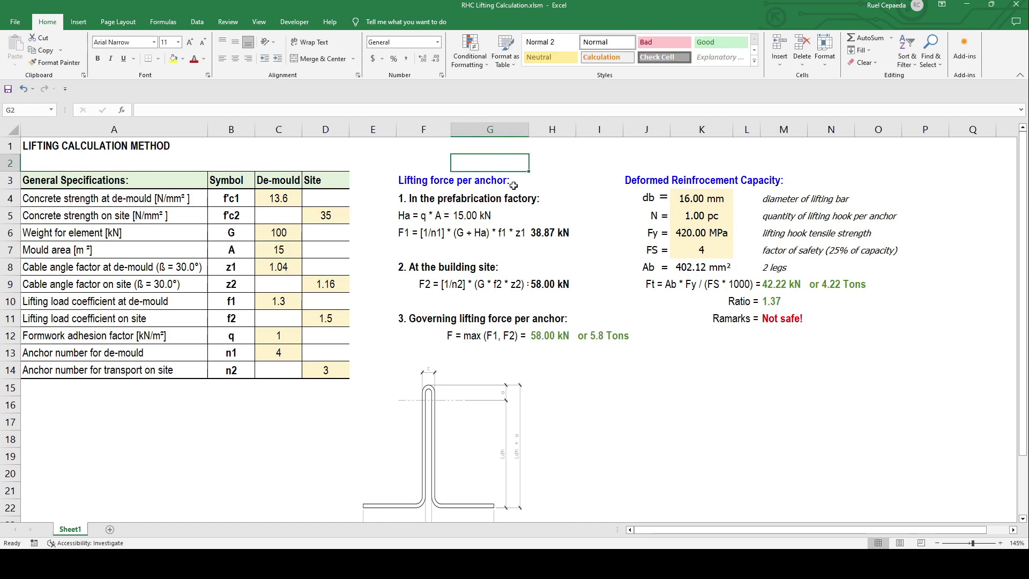
drag(403, 199, 561, 197)
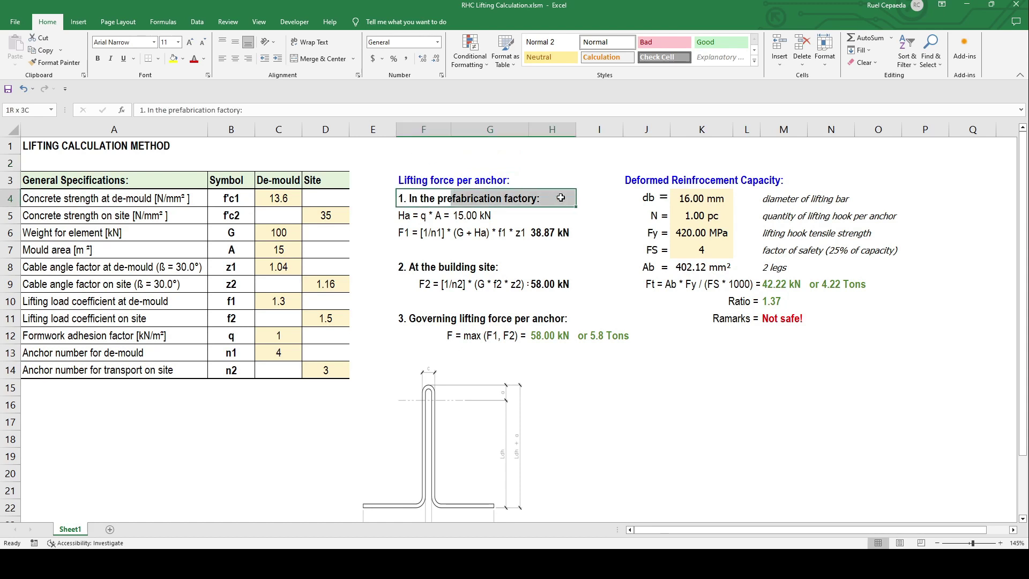
click(547, 166)
drag(400, 218, 482, 216)
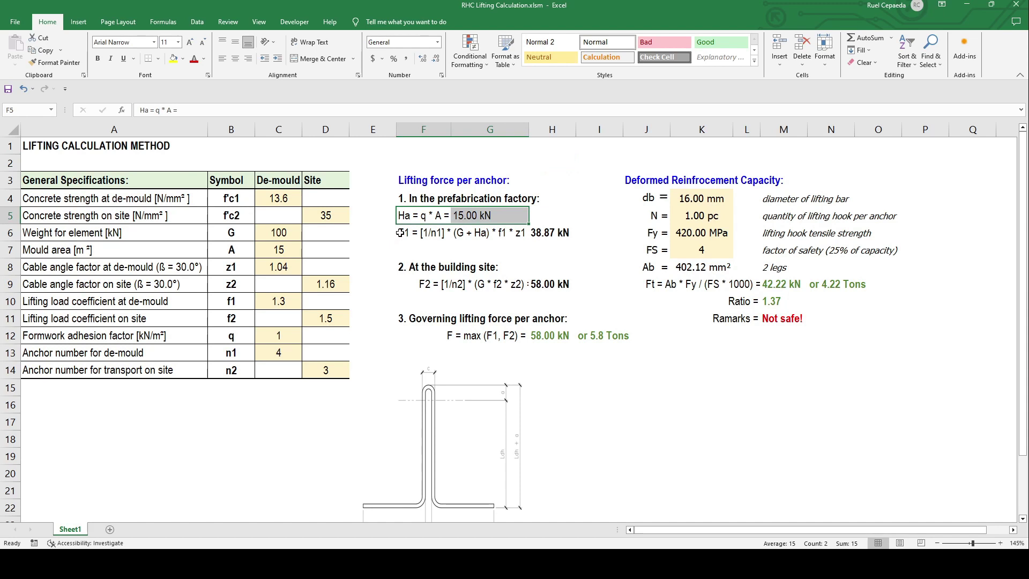
drag(400, 232, 544, 232)
click(564, 168)
drag(399, 235, 581, 247)
click(550, 262)
click(584, 219)
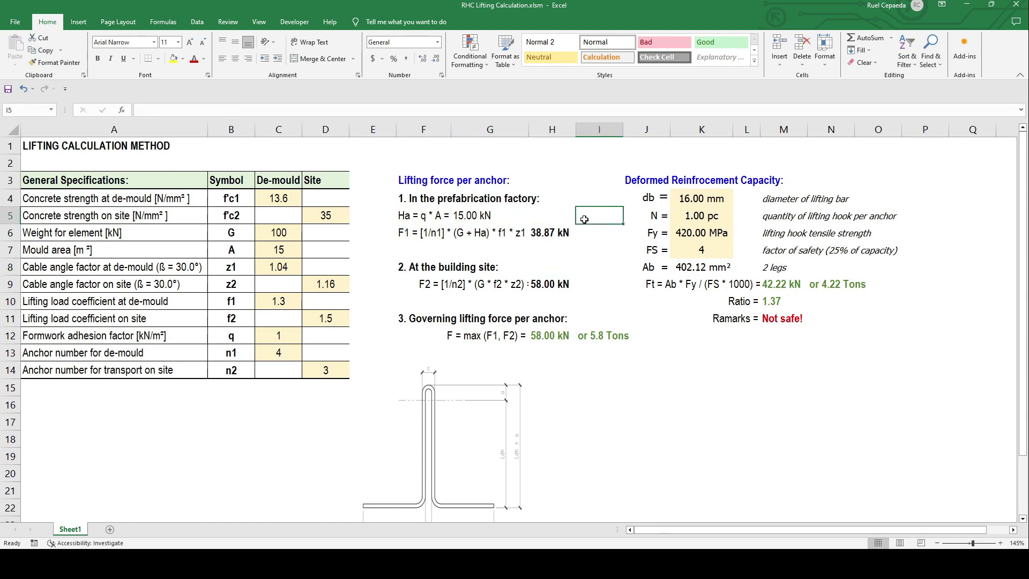
click(574, 257)
click(579, 236)
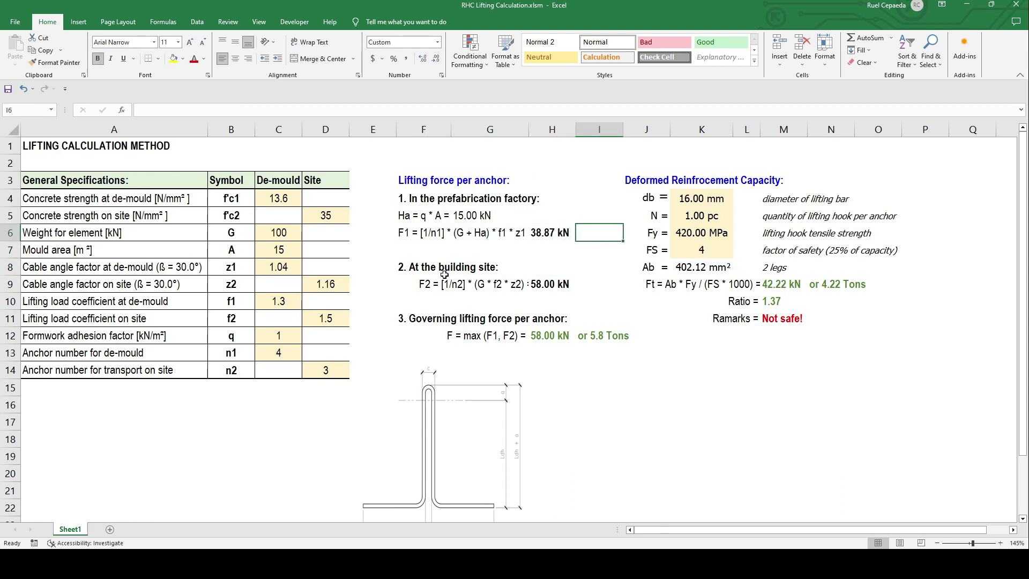
drag(389, 268, 489, 269)
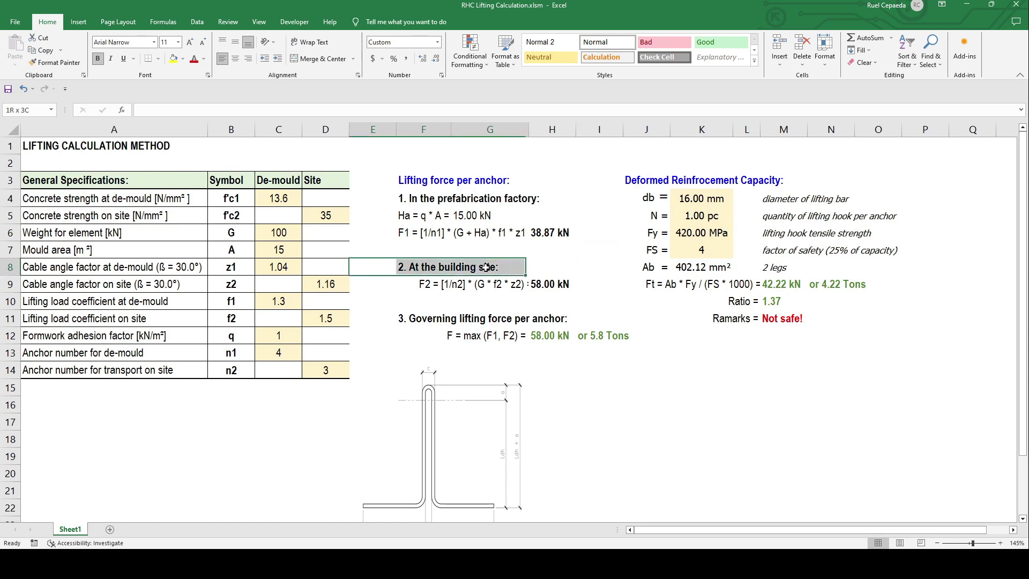
click(593, 296)
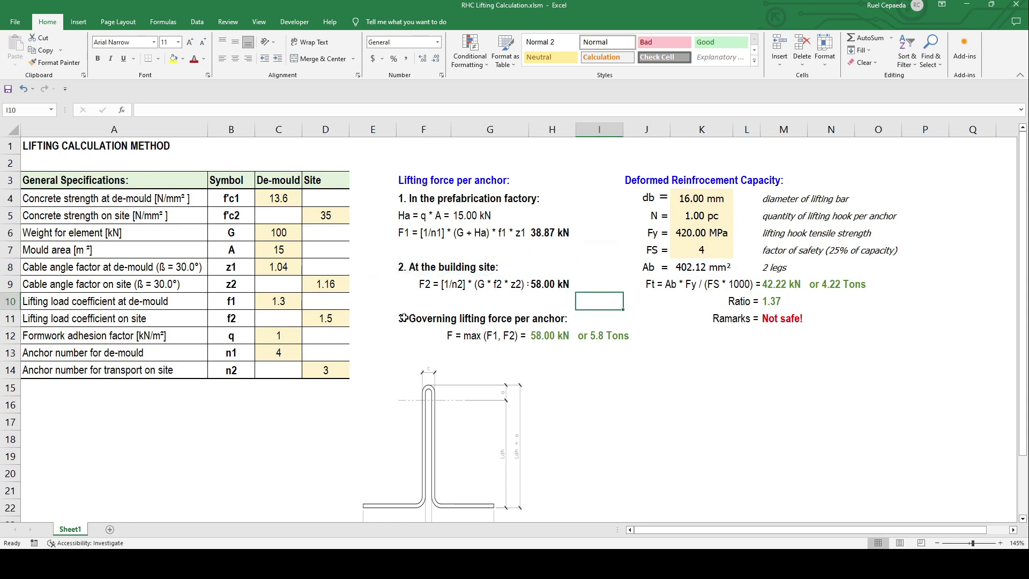
drag(382, 316, 541, 320)
click(572, 394)
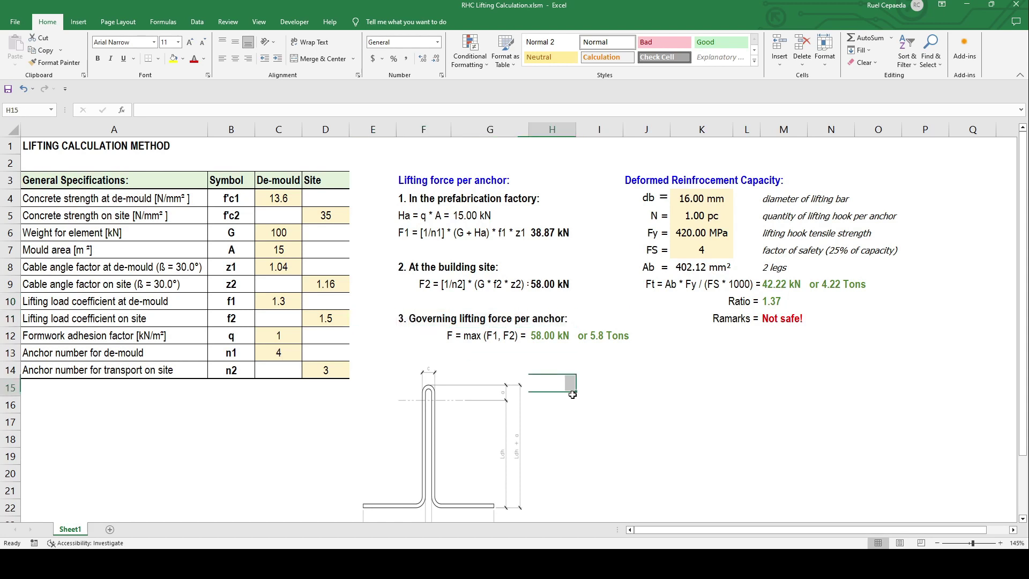
click(531, 283)
click(593, 382)
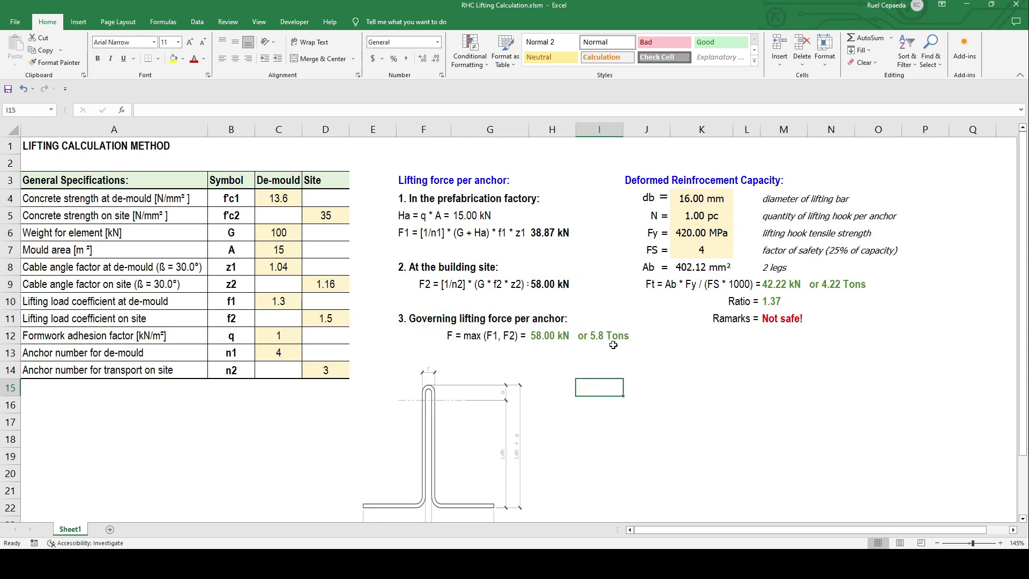
click(587, 356)
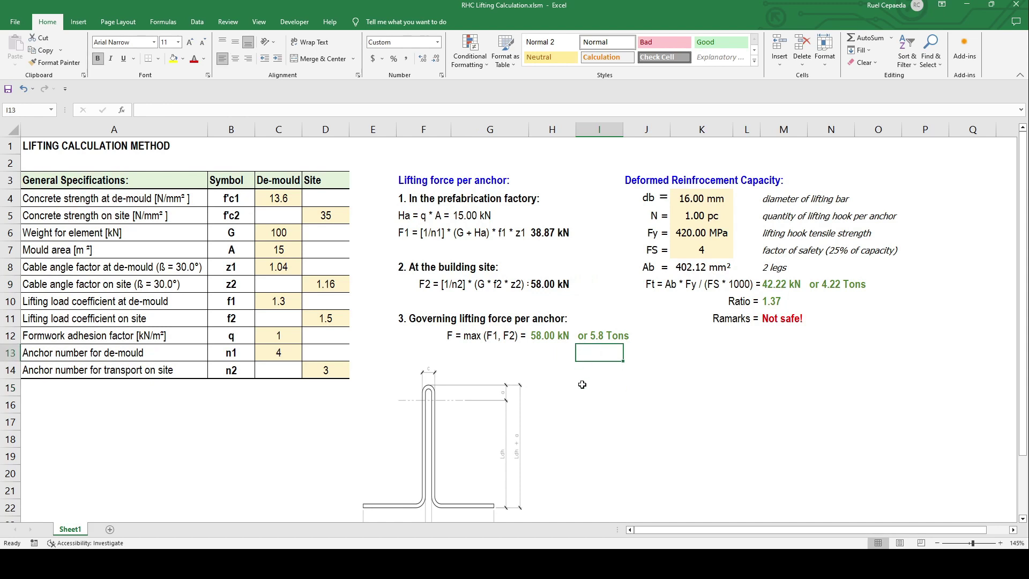
click(624, 402)
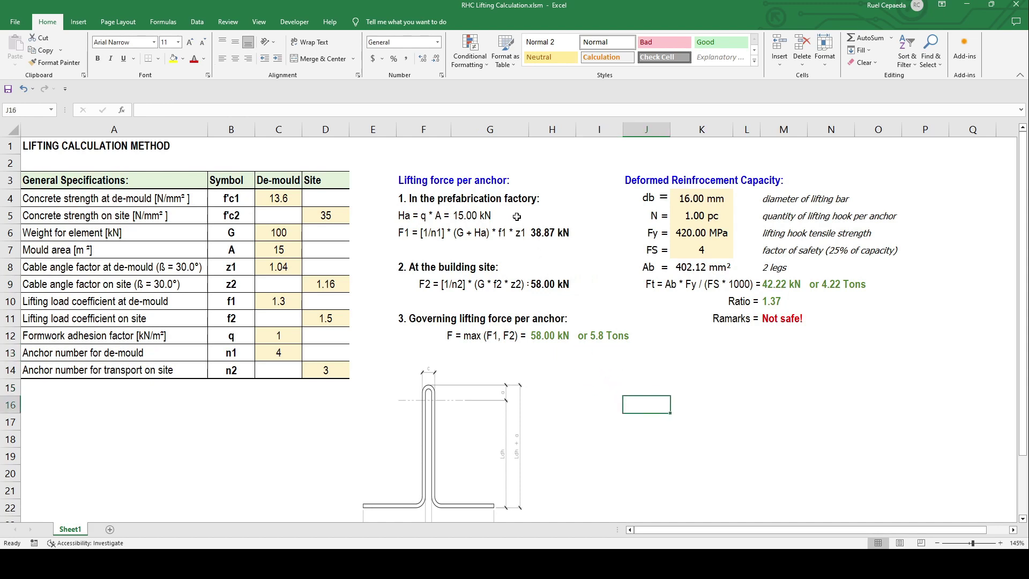
drag(641, 183, 783, 184)
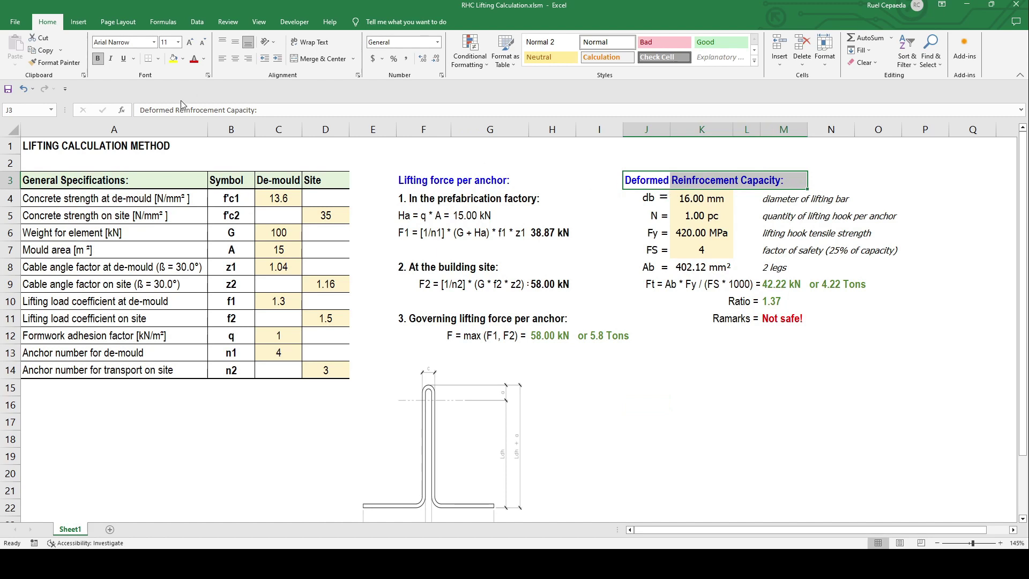
- Fix the transposed letters so the heading reads 'Deformed Reinforcement Capacity:'
click(200, 111)
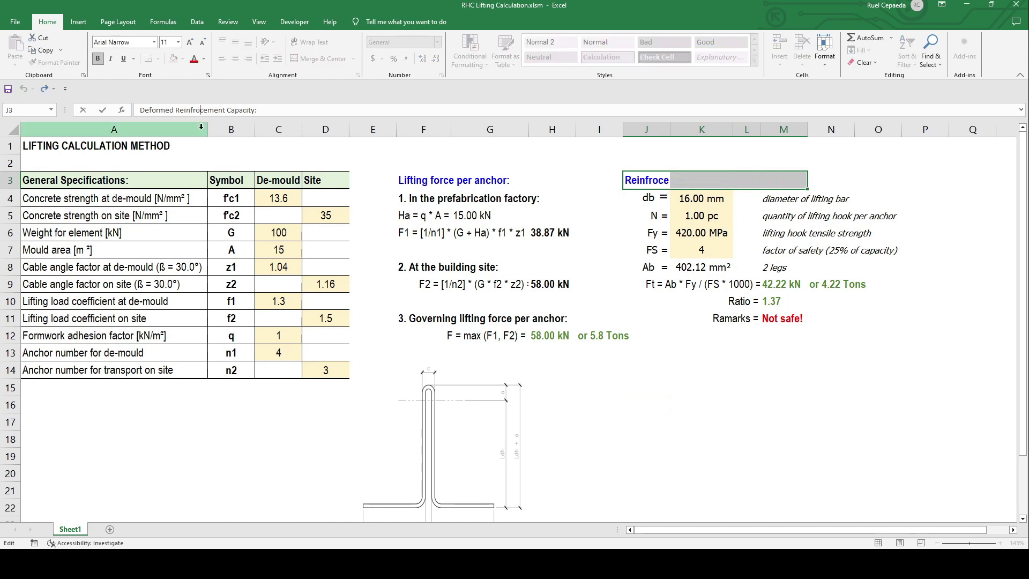
key(BackSpace)
key(BackSpace)
text(or)
key(Tab)
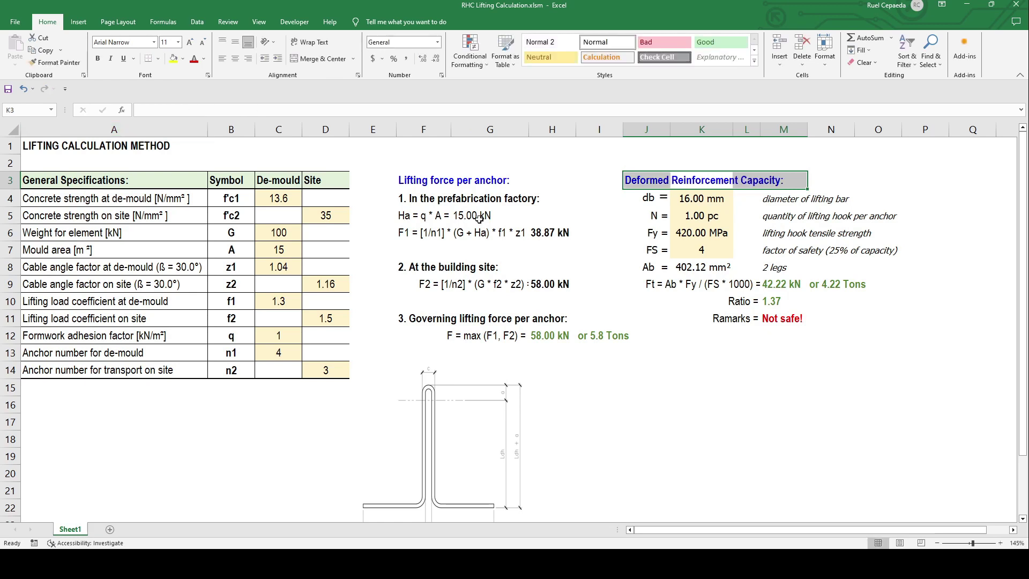
click(874, 196)
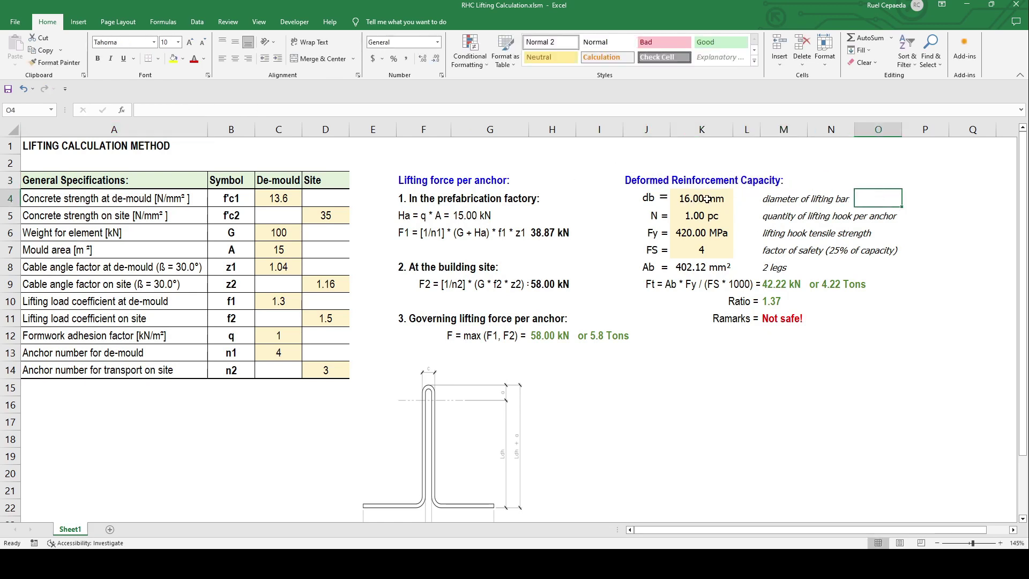
key(Up)
key(Left)
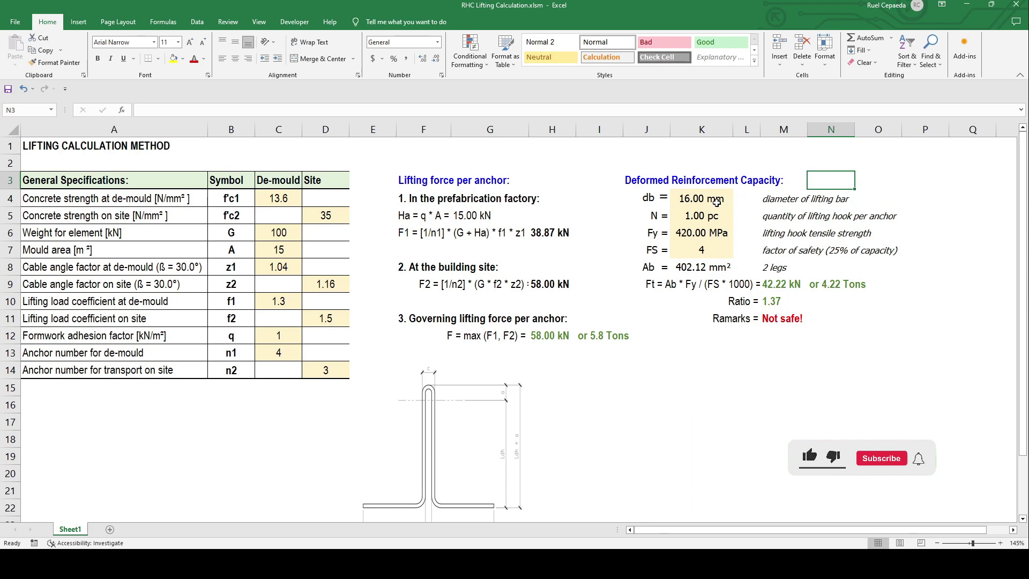
click(715, 201)
click(780, 180)
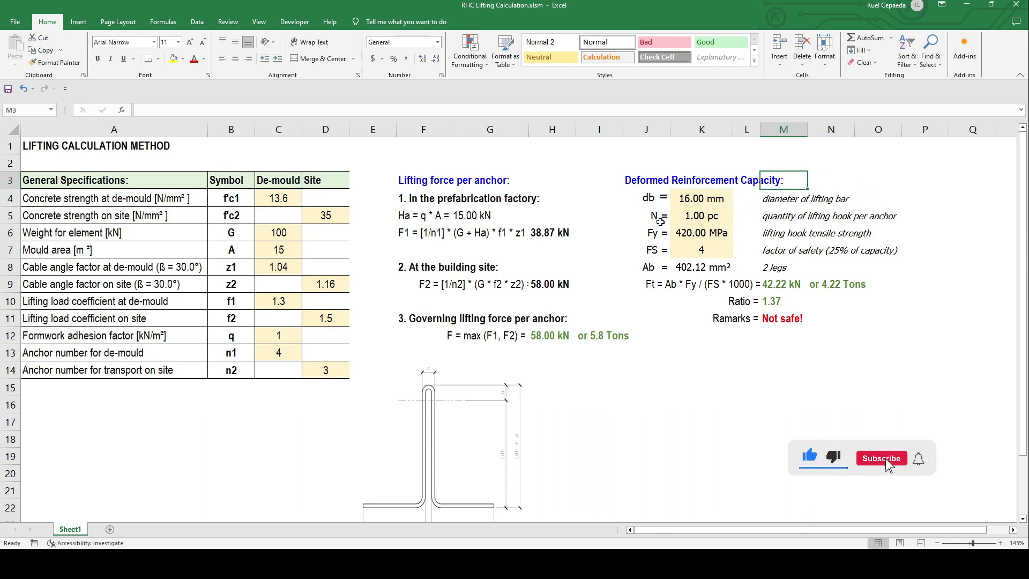
drag(658, 220, 801, 217)
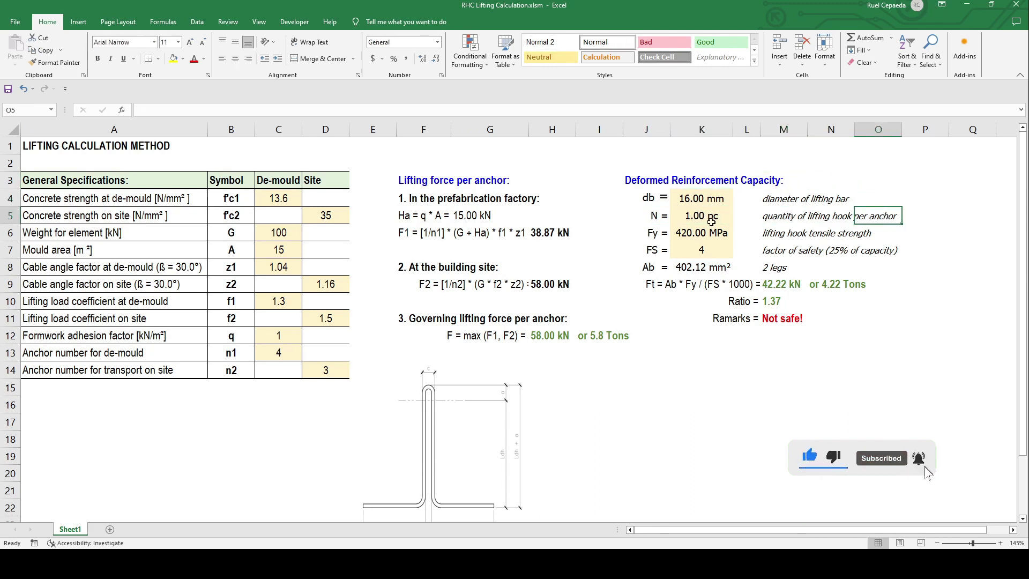
click(703, 216)
click(787, 216)
drag(651, 233, 747, 233)
click(792, 232)
click(702, 233)
click(799, 228)
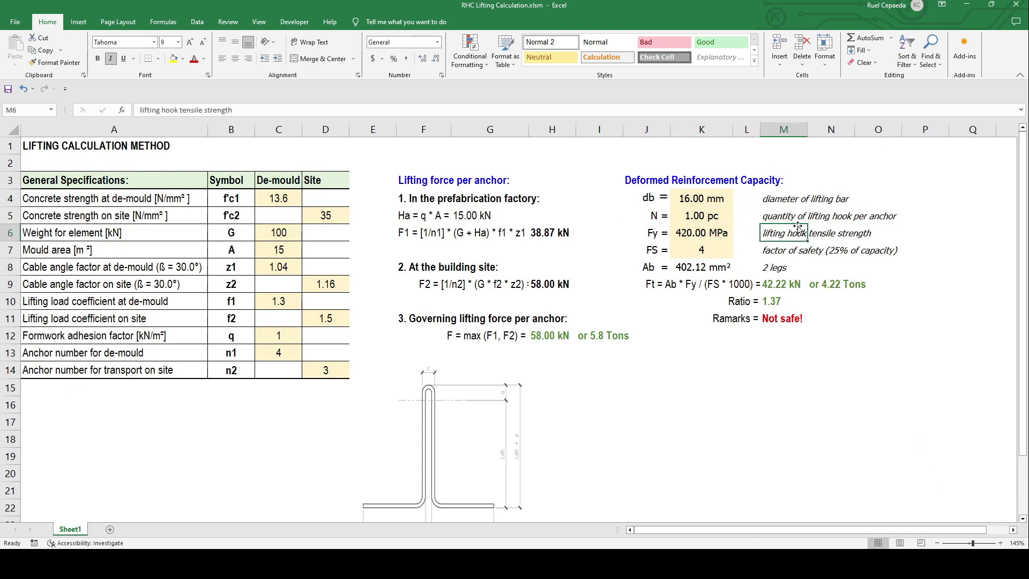
click(696, 250)
click(706, 334)
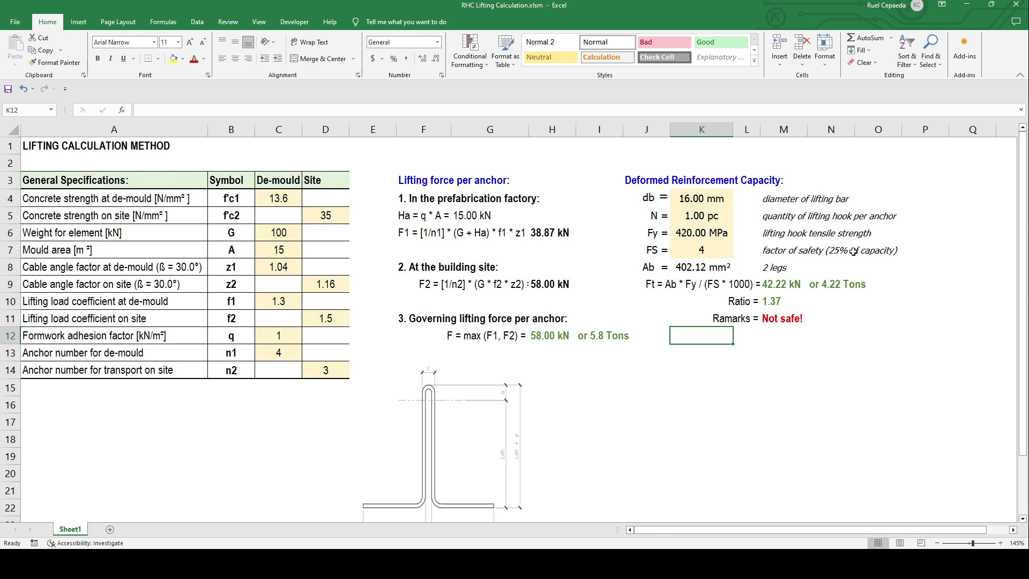
click(845, 252)
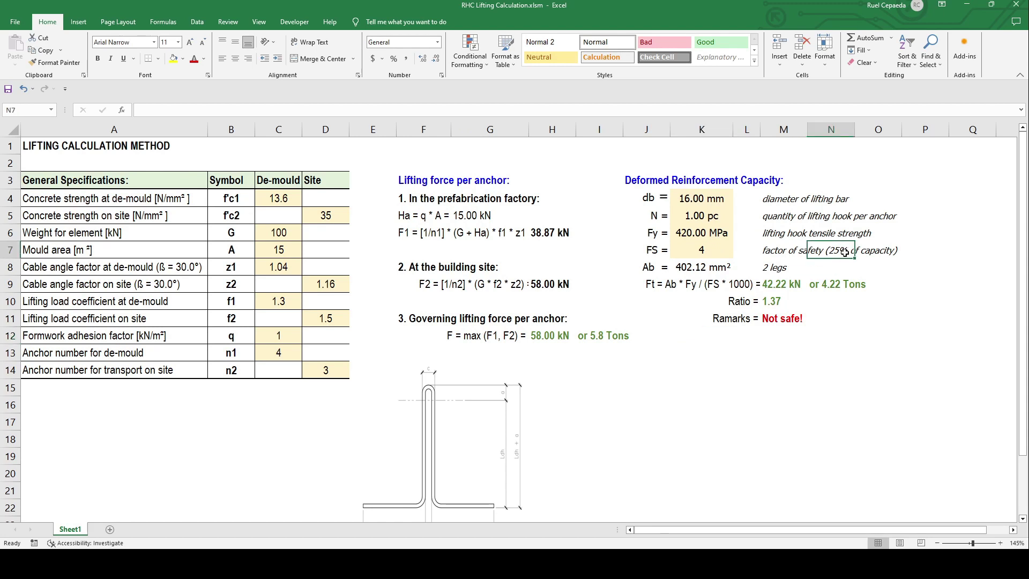
click(770, 253)
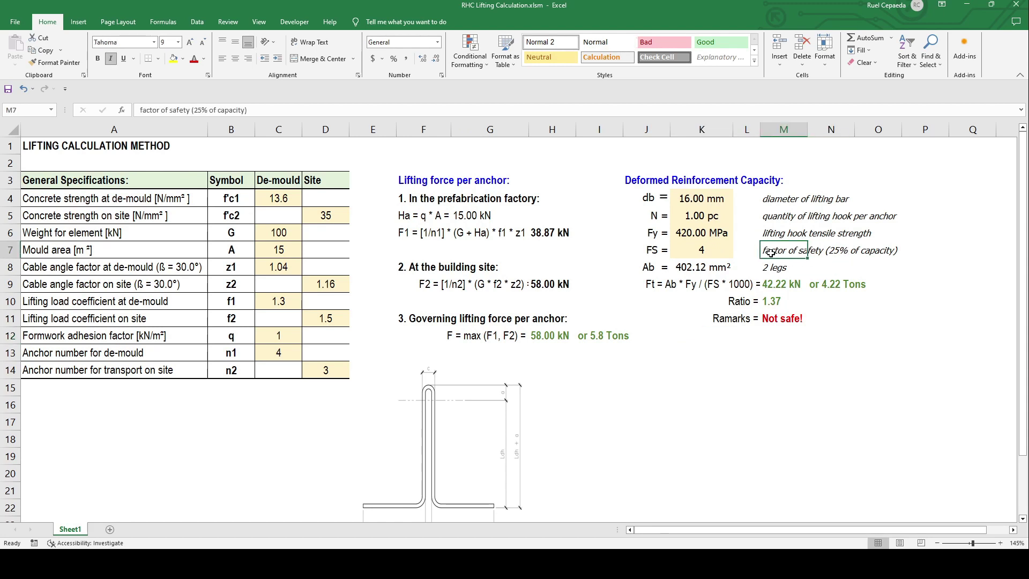
click(780, 220)
click(772, 252)
click(796, 232)
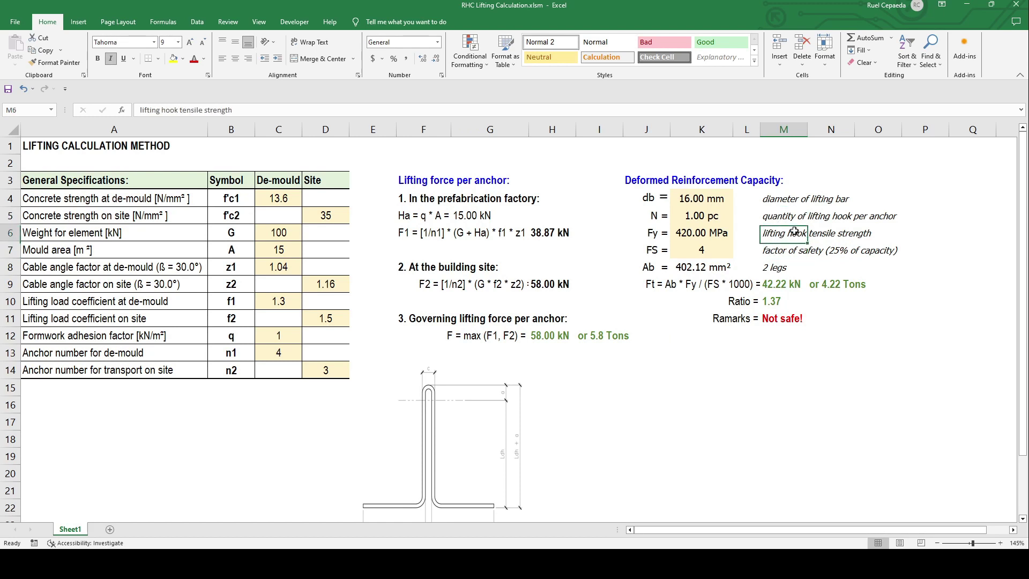
click(716, 253)
click(798, 251)
click(849, 252)
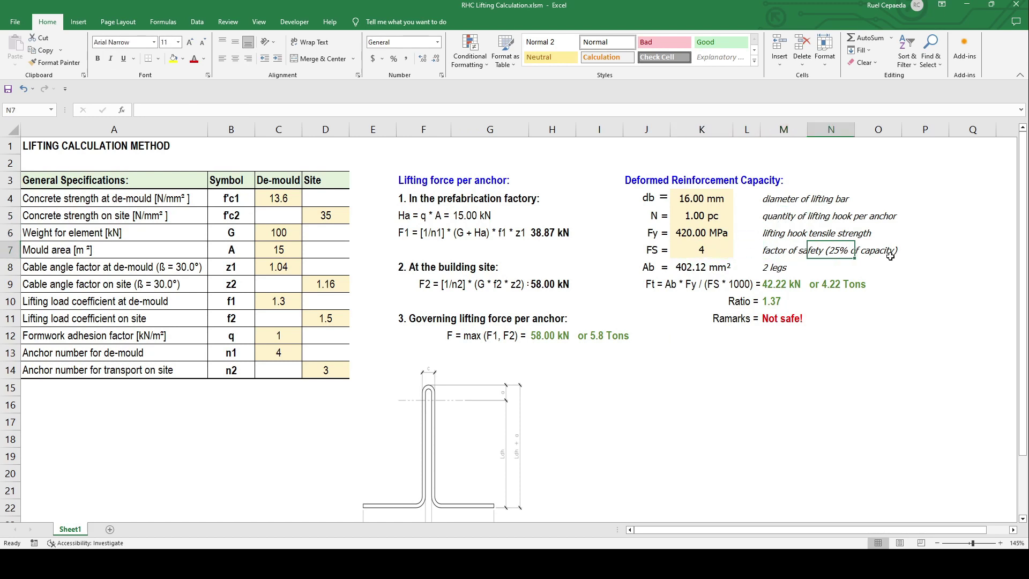
click(742, 234)
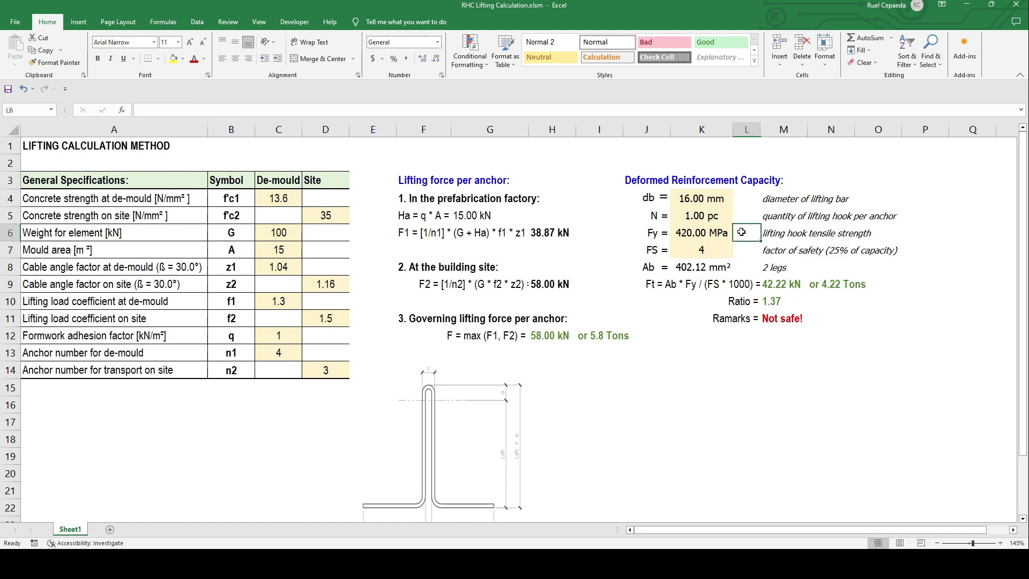
click(696, 267)
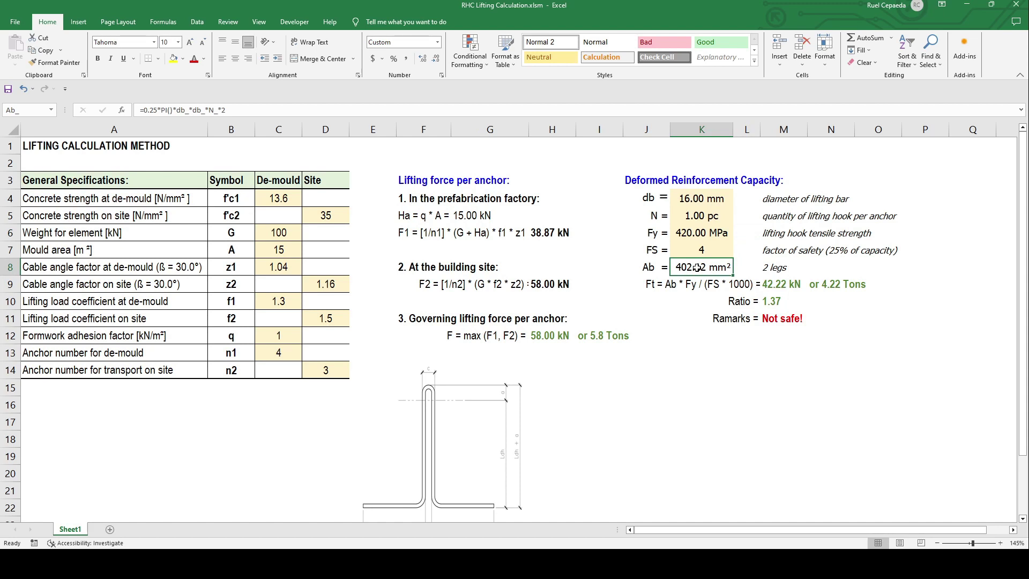
click(703, 363)
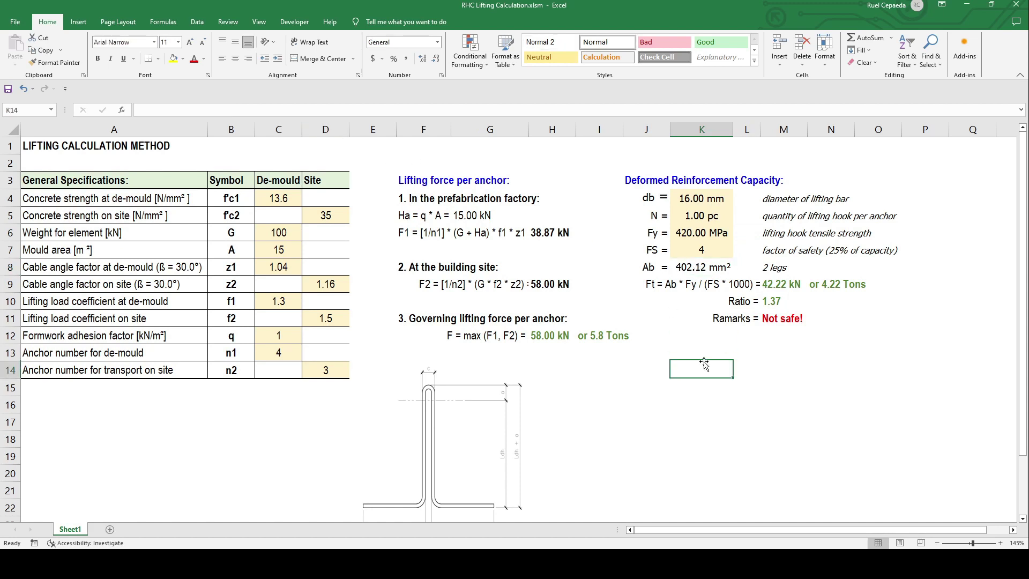
click(709, 269)
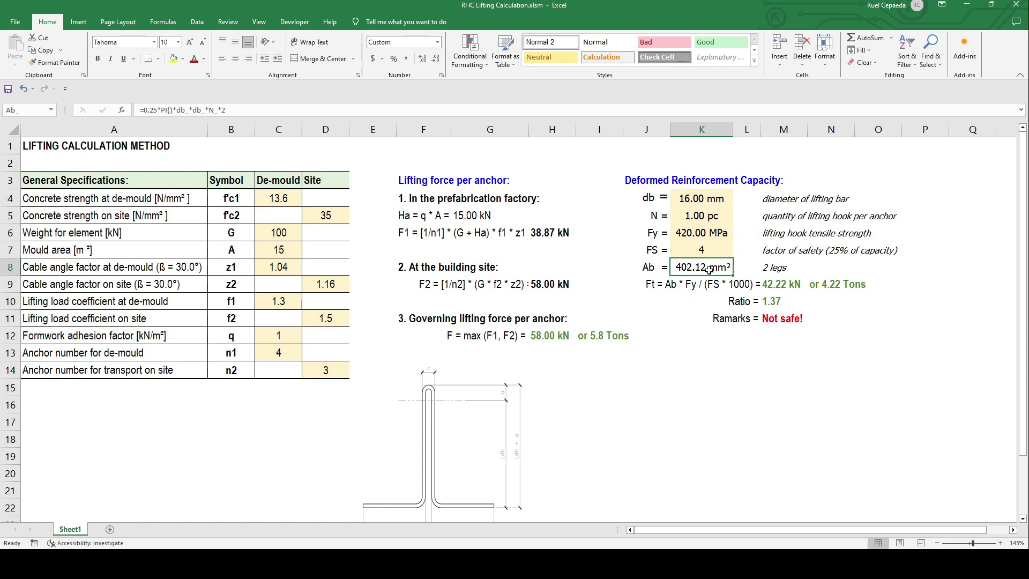
click(679, 319)
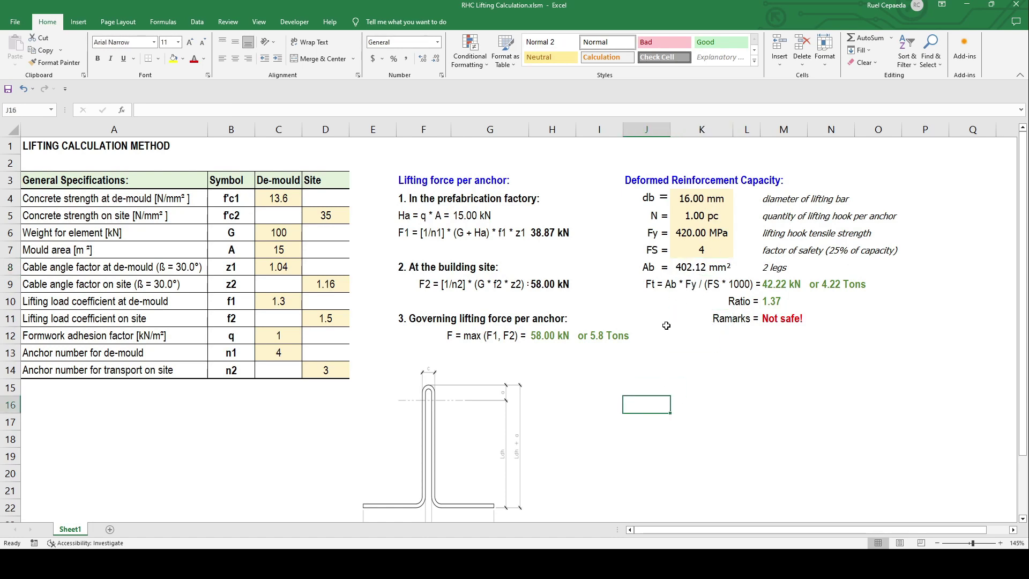
scroll(664, 411, down, 1)
click(424, 384)
drag(424, 385, 451, 384)
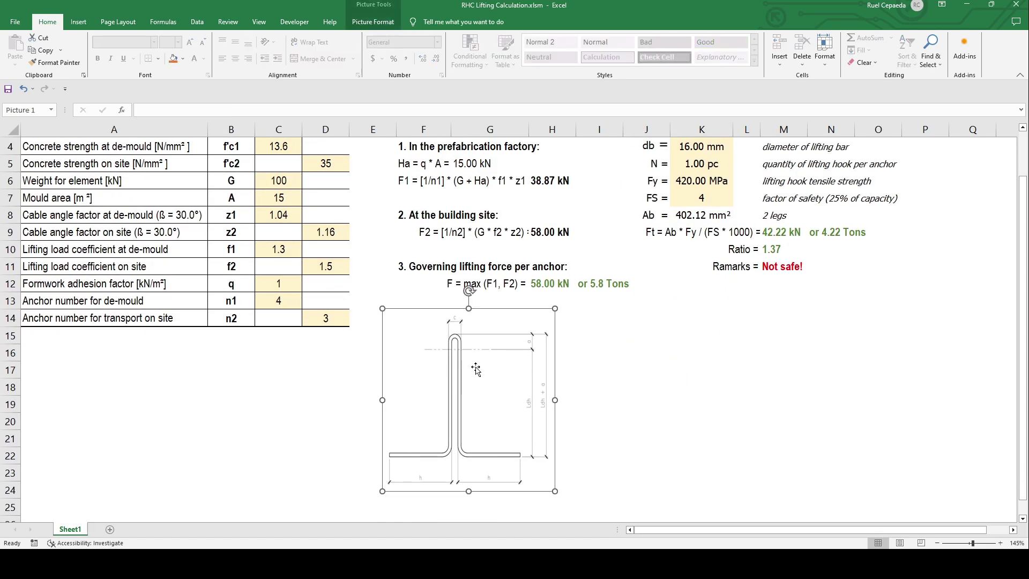
click(772, 369)
scroll(771, 375, up, 1)
click(796, 382)
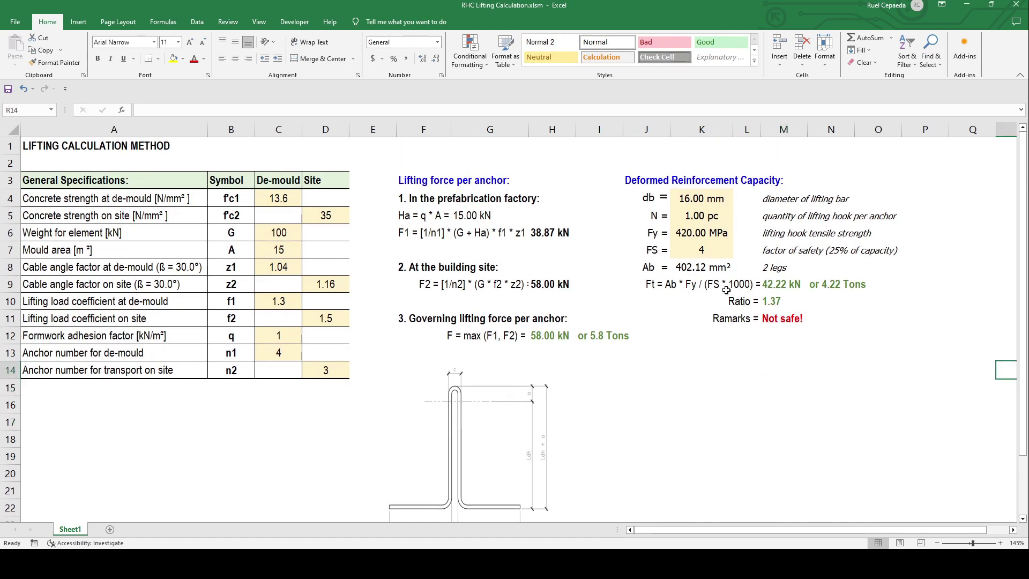
click(706, 268)
key(Down)
key(Down)
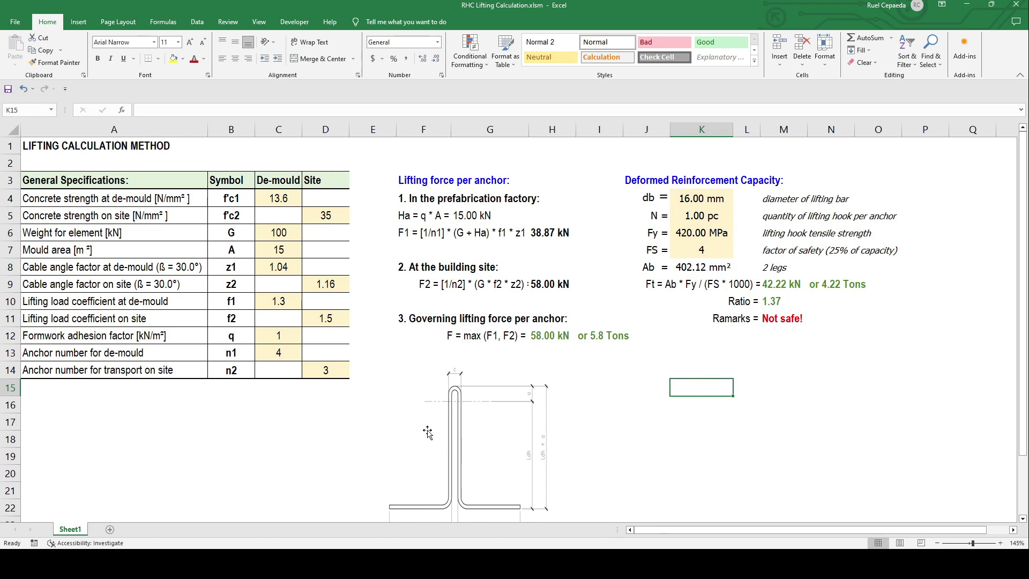
click(705, 269)
click(777, 385)
click(776, 269)
click(773, 386)
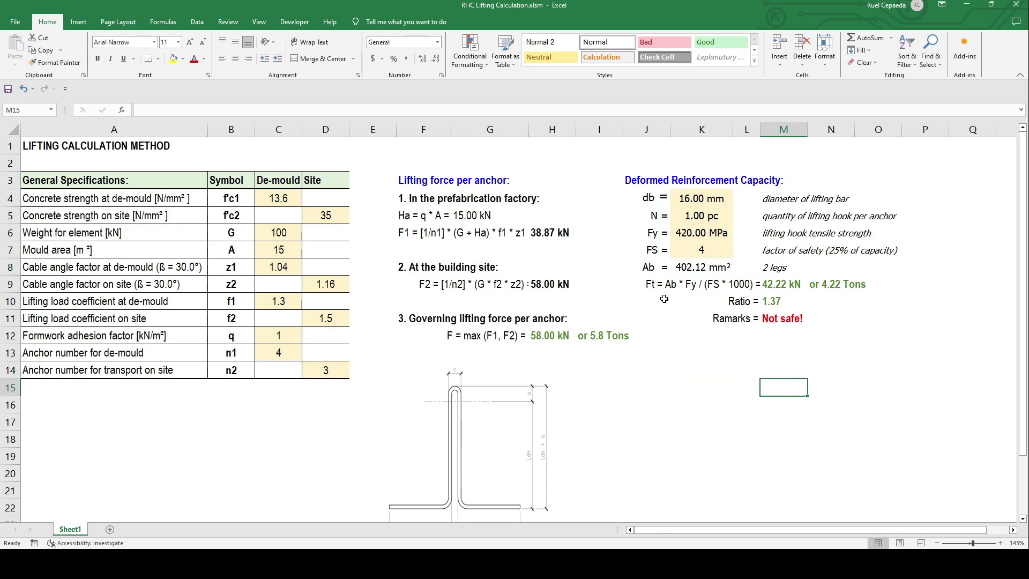
drag(640, 283, 752, 284)
click(730, 376)
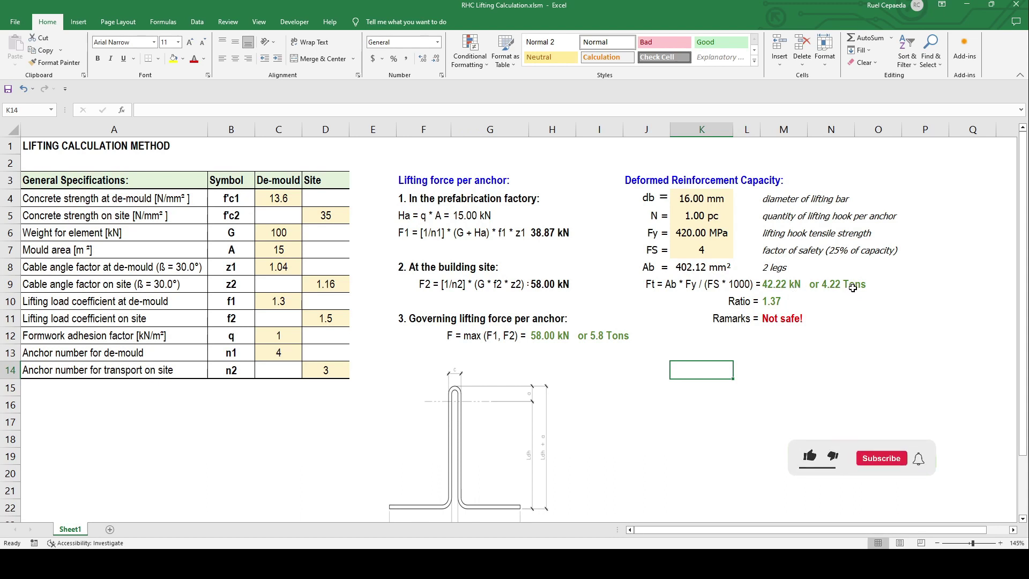
click(850, 317)
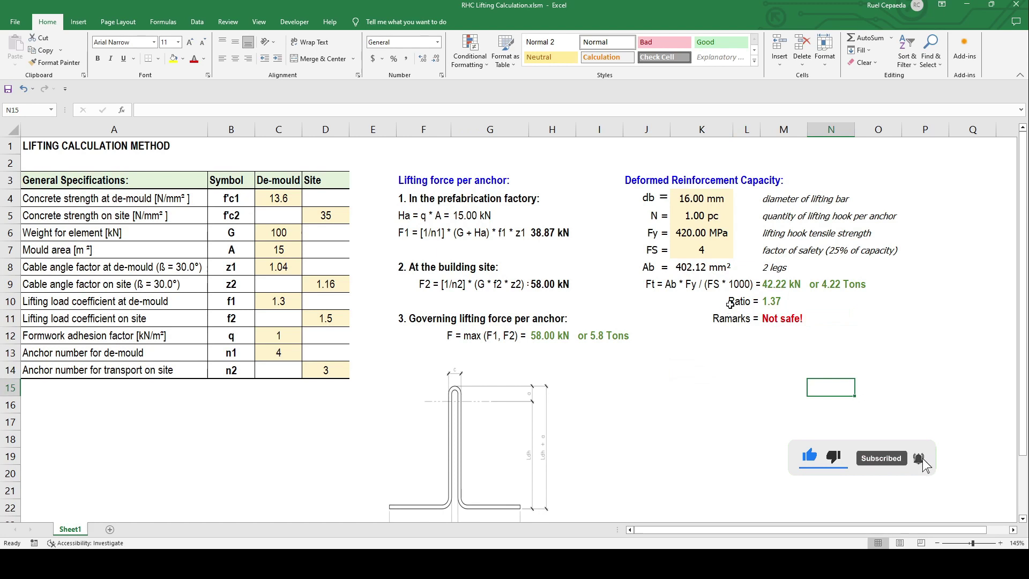
drag(730, 303, 836, 303)
click(831, 369)
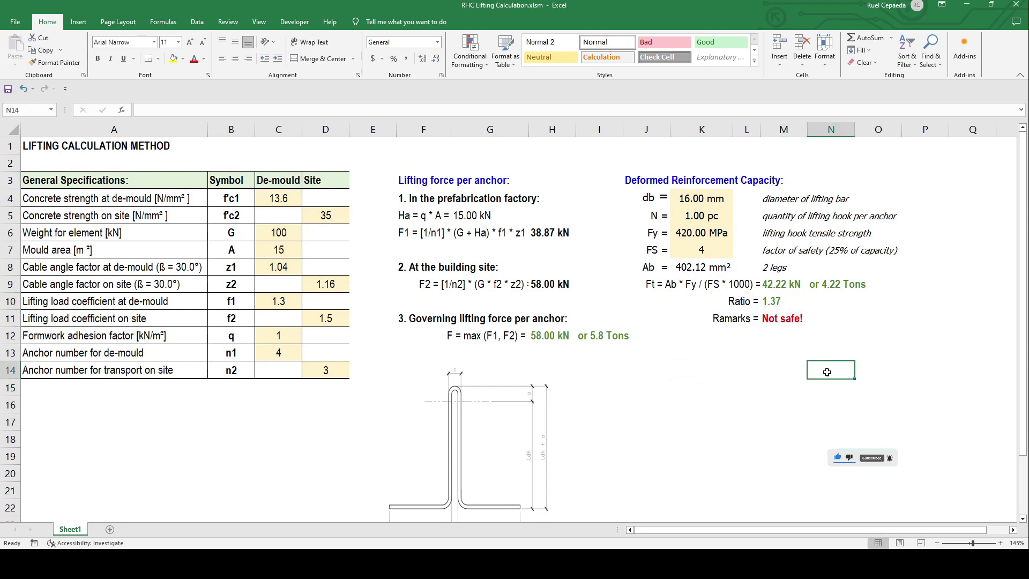
drag(716, 318, 820, 320)
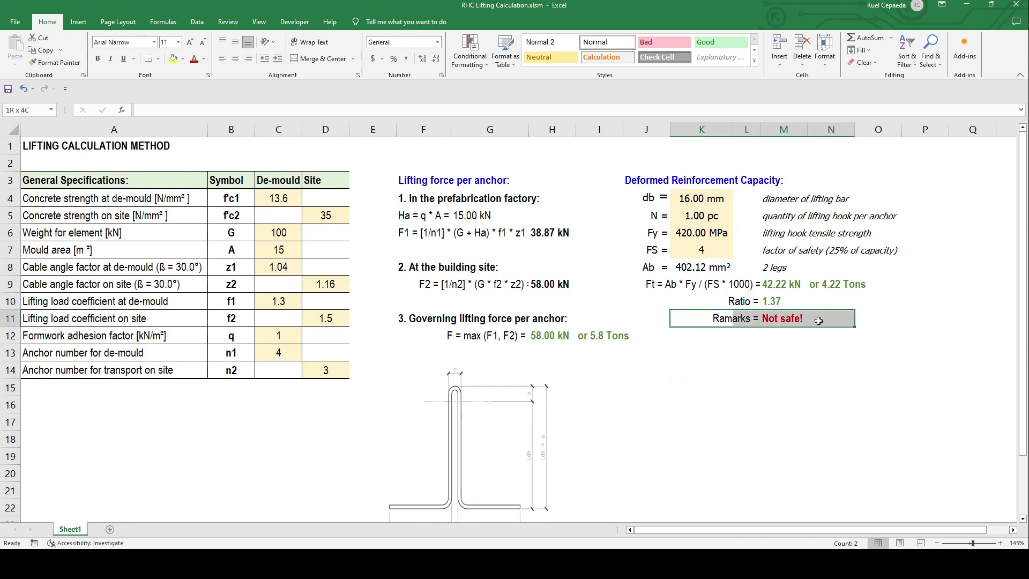
- Set the hook count N to 2 hooks per anchor and review the result
click(831, 383)
click(696, 218)
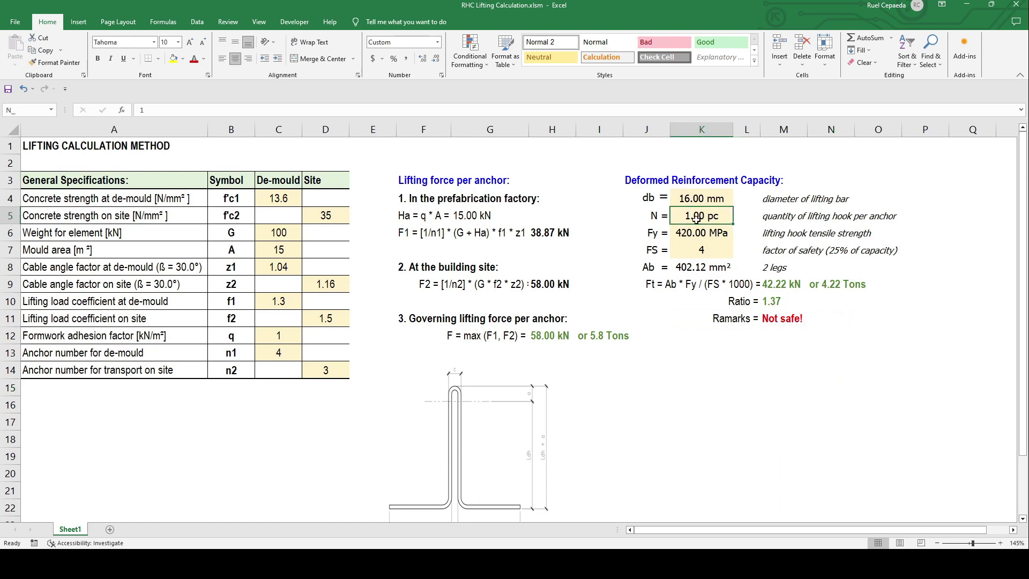
text(2)
key(Return)
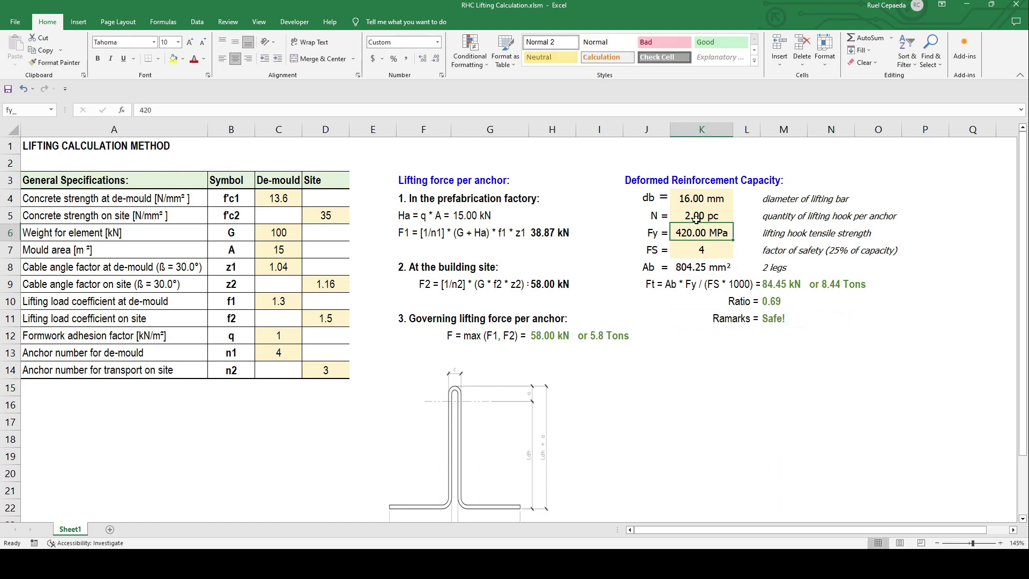
click(696, 219)
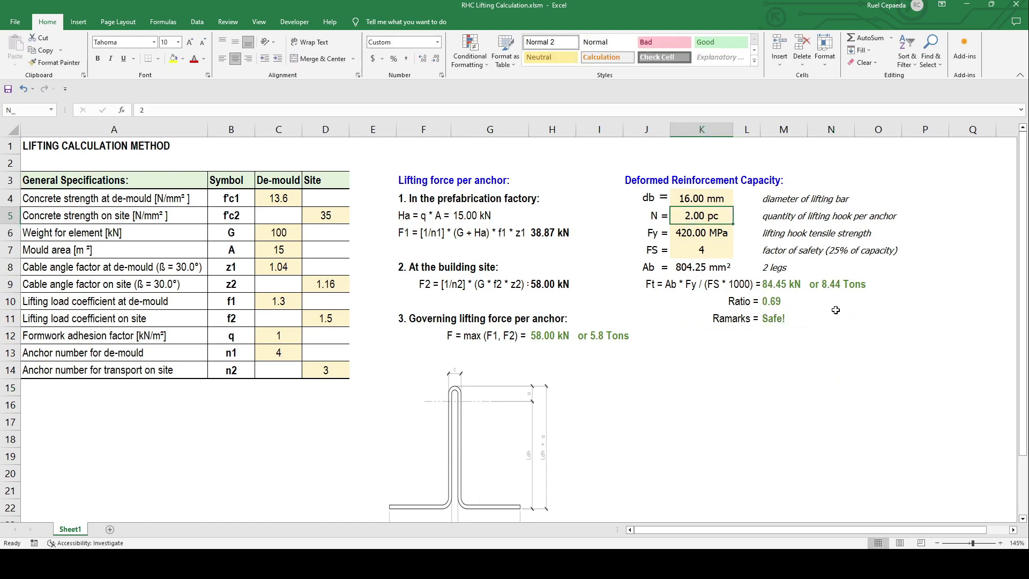
click(852, 336)
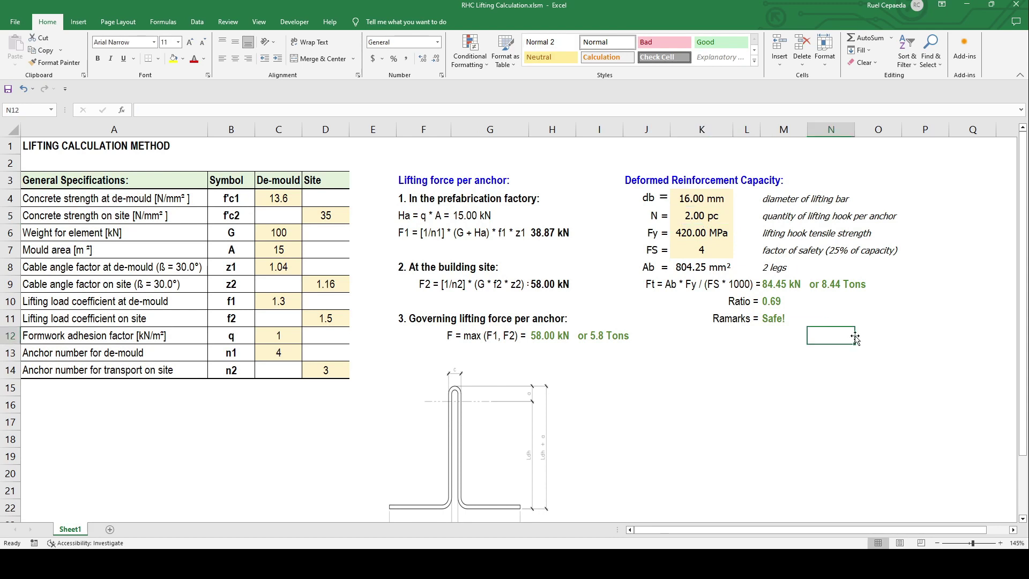
click(777, 384)
click(817, 332)
click(278, 232)
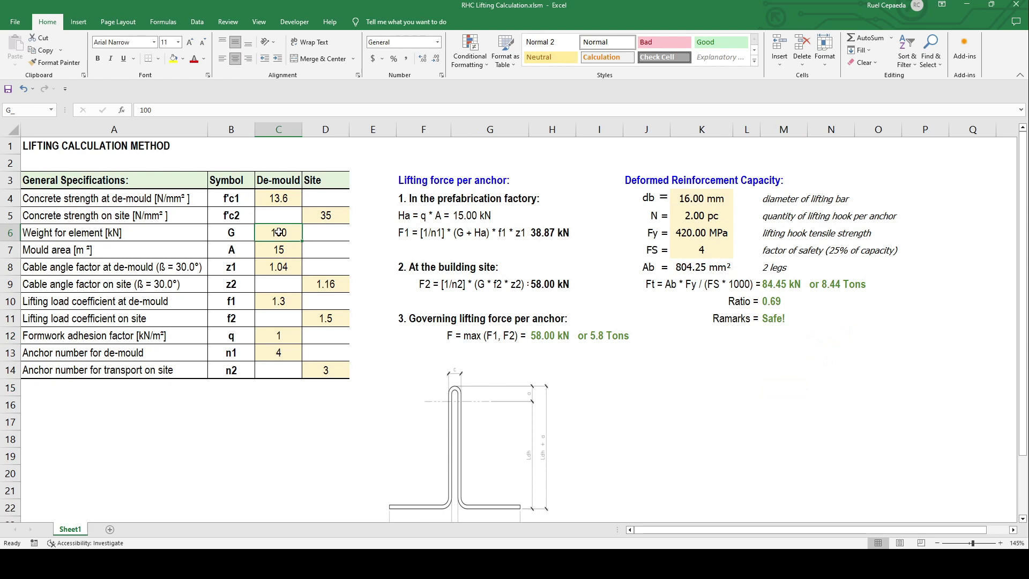
click(823, 401)
- Set the site anchor number n2 to 4
click(327, 369)
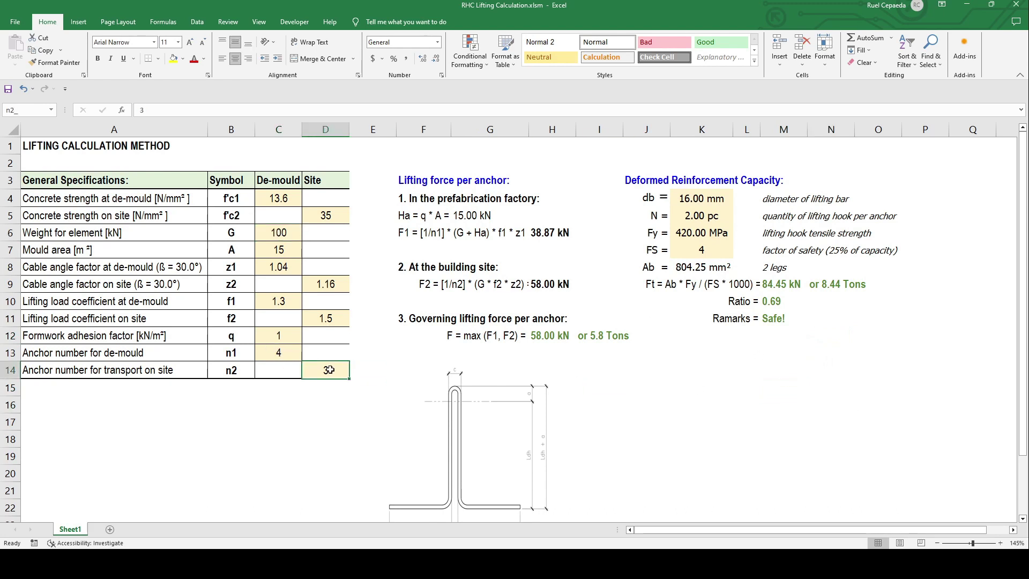
text(4)
key(Return)
click(777, 401)
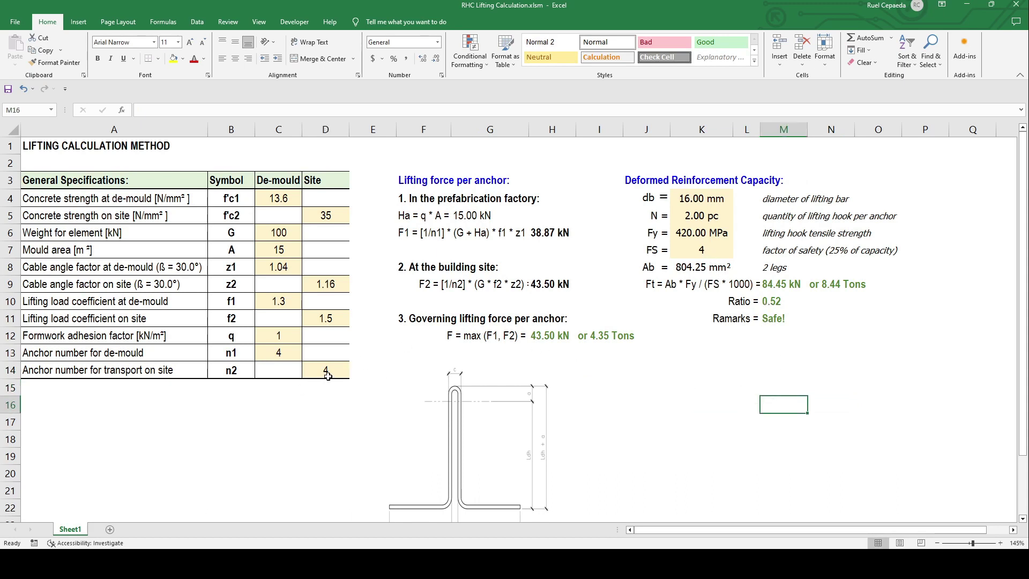
- Toggle the hook count N between 1 and 2, leaving it at 1
click(704, 215)
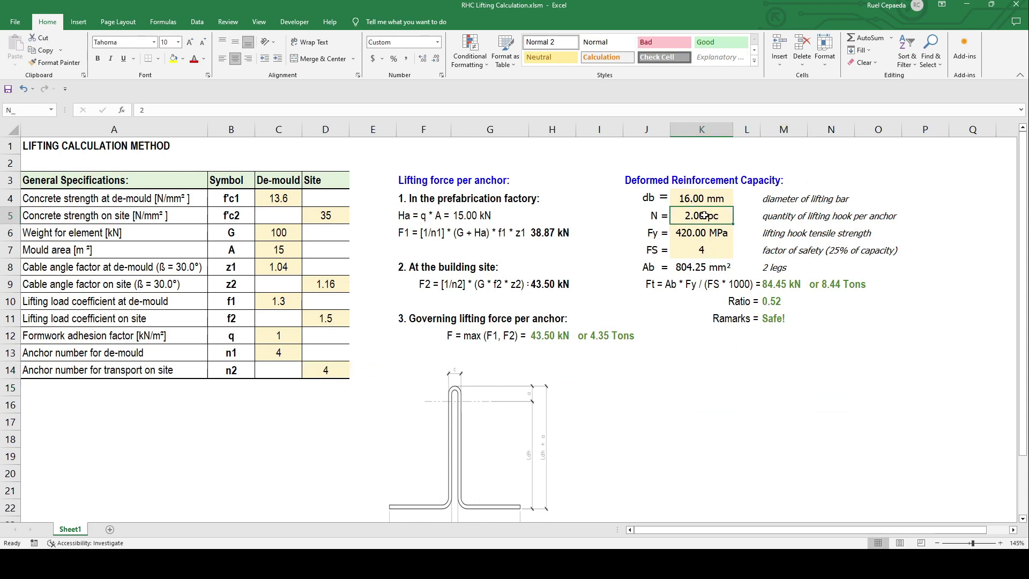
text(1)
key(Return)
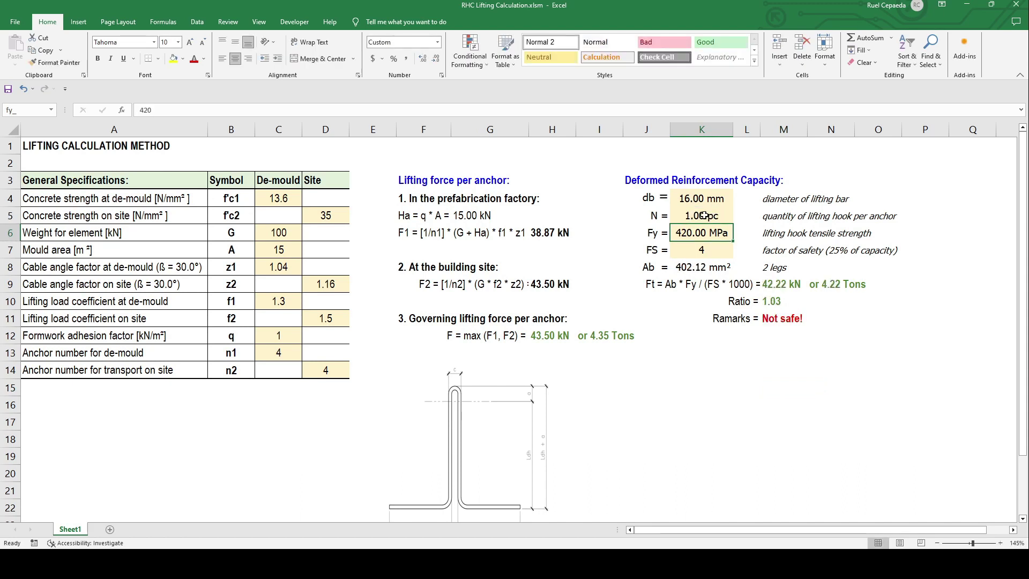
click(704, 215)
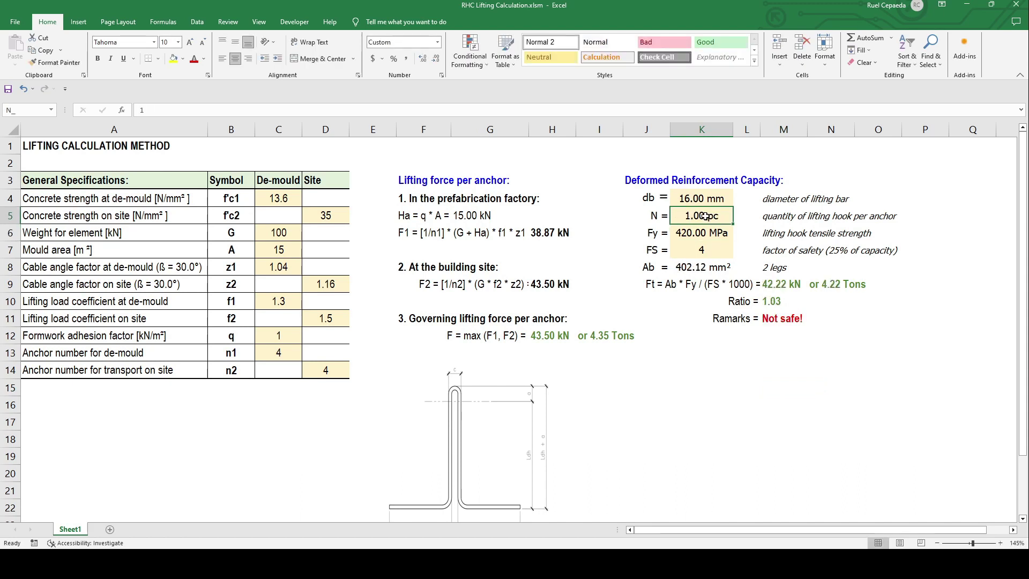
text(2)
key(Return)
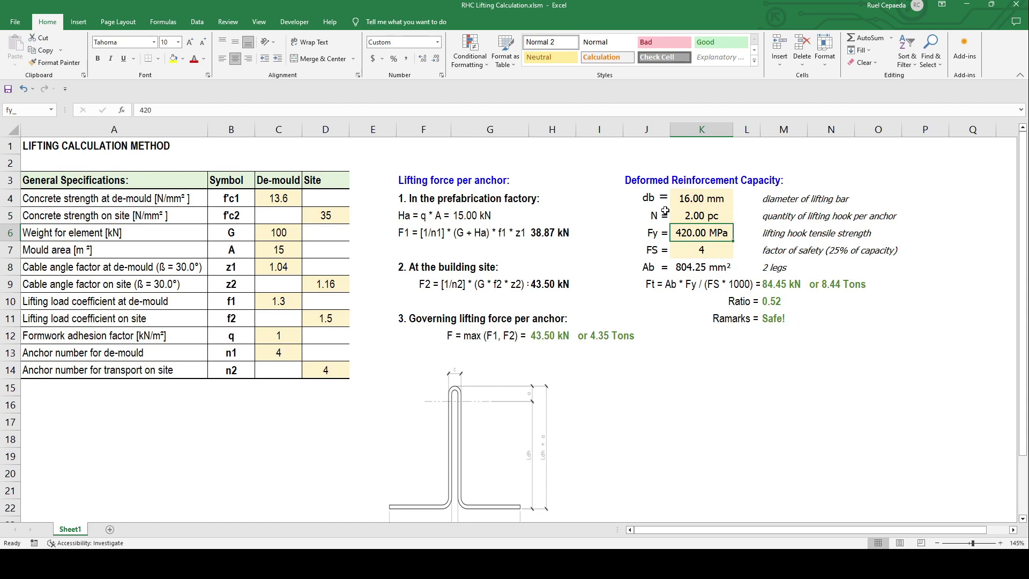
click(702, 212)
text(1)
key(Return)
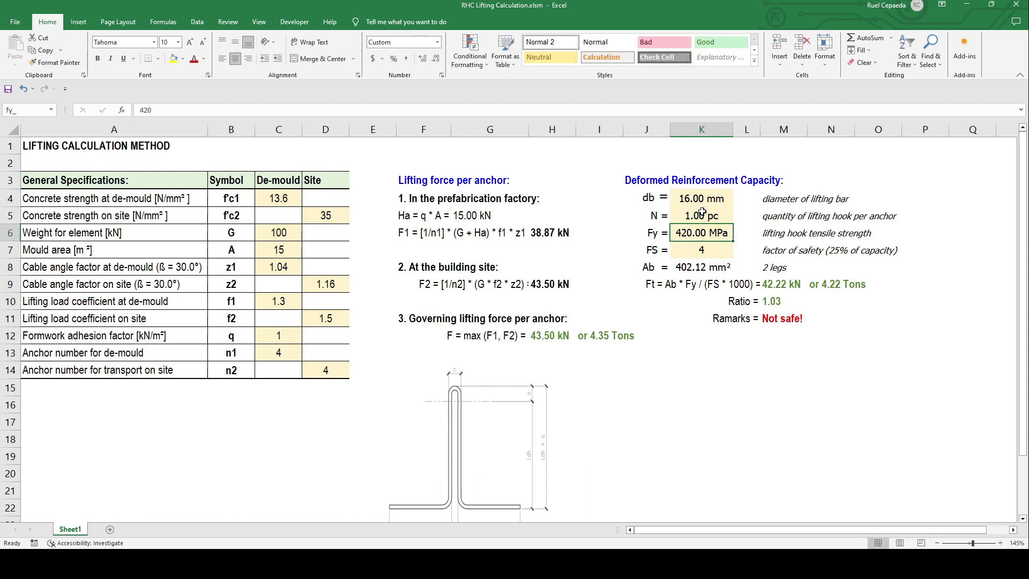
- Choose a 20 mm lifting bar diameter from the dropdown
click(703, 200)
click(739, 201)
click(708, 255)
click(783, 387)
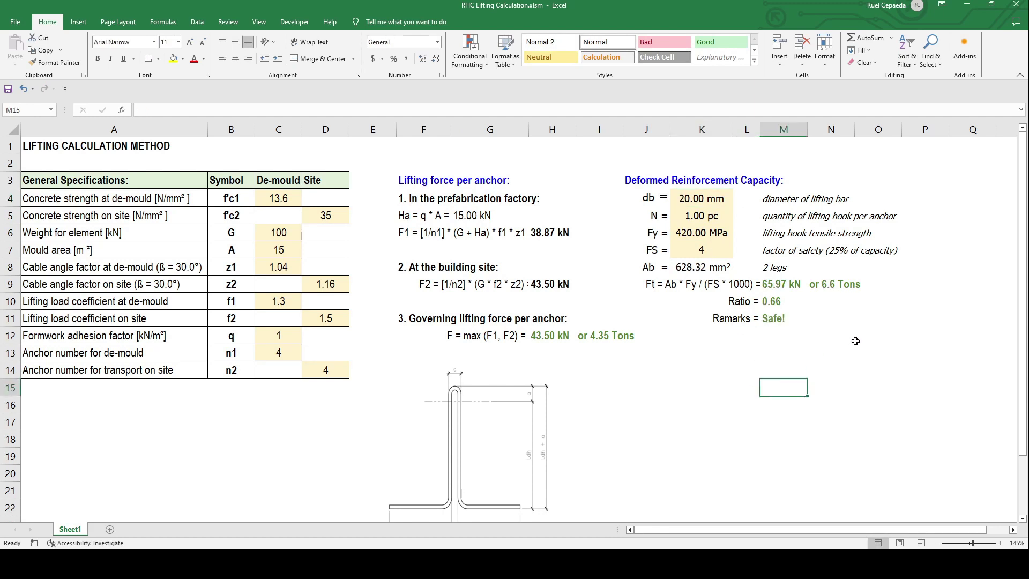
click(678, 397)
- Set both anchor numbers, n1 and n2, to 2
click(299, 351)
text(2)
key(Return)
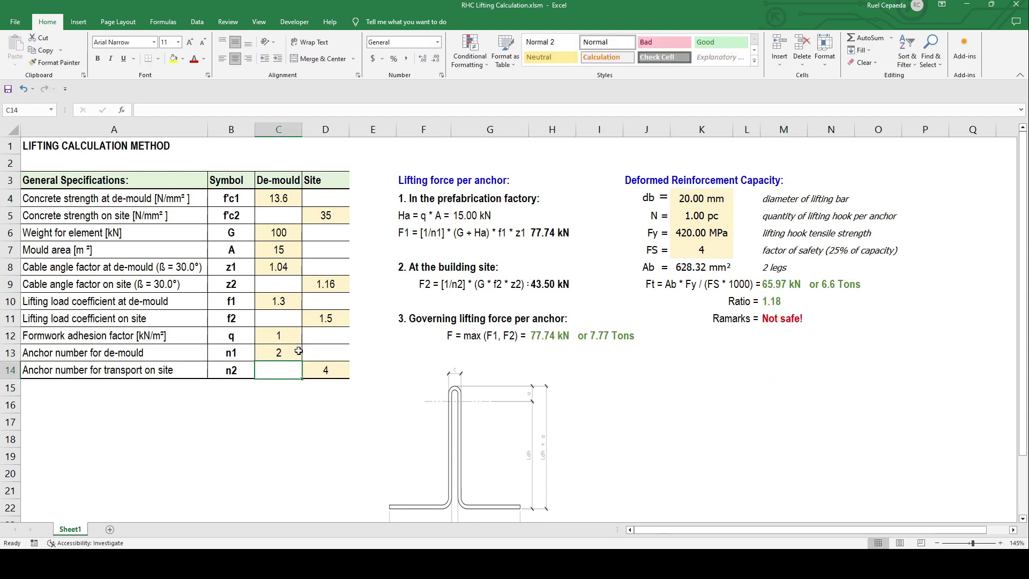
click(338, 374)
text(2)
key(Return)
click(915, 371)
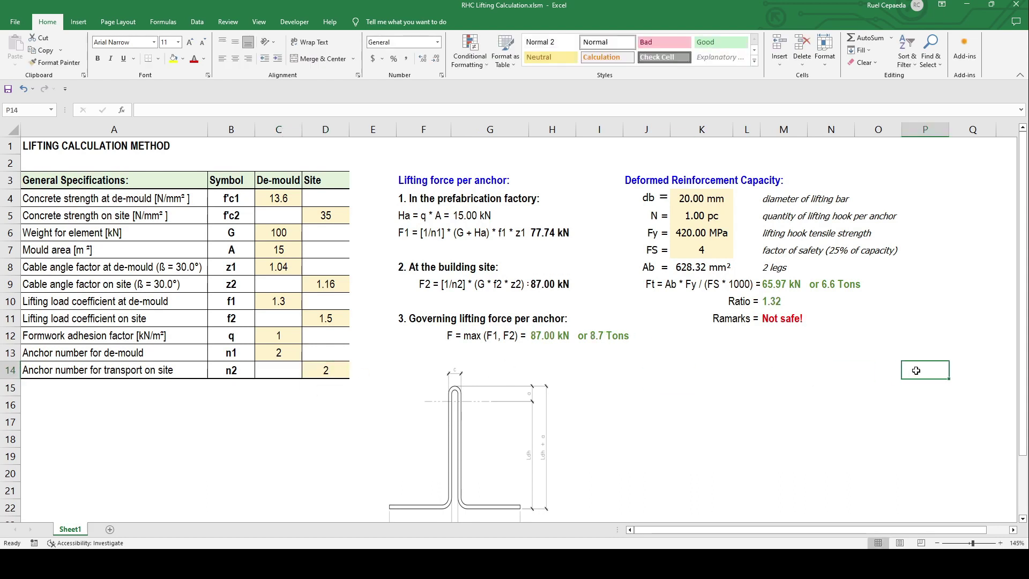
- Switch the bar diameter to 25 mm, bringing the ratio to 0.84 and Safe!
click(700, 217)
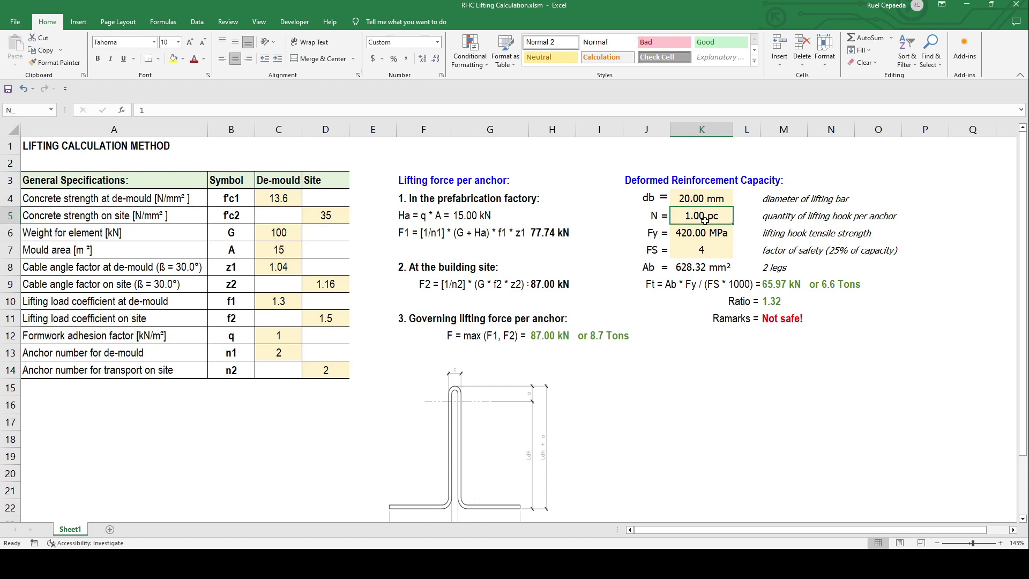
click(705, 193)
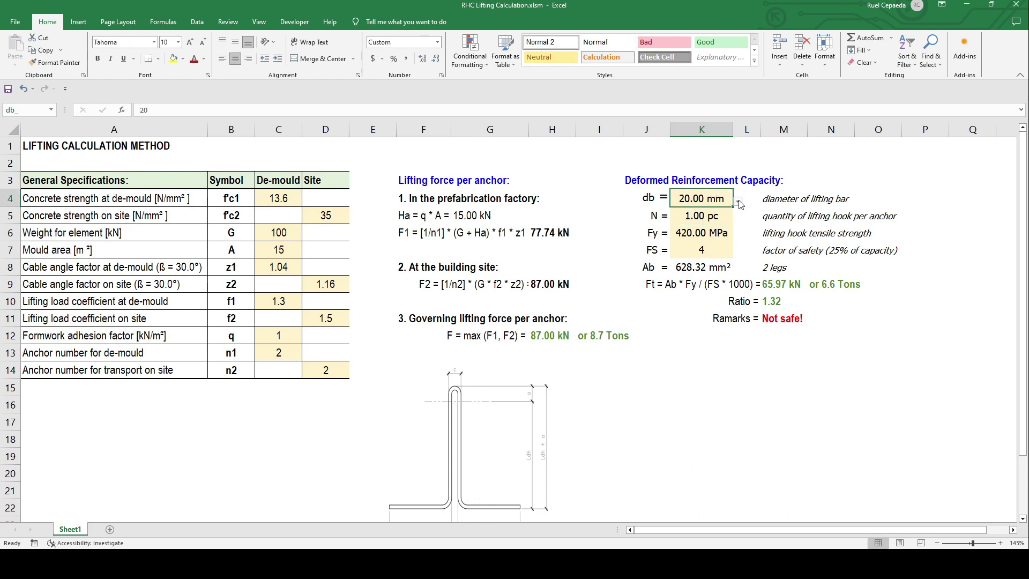
click(695, 263)
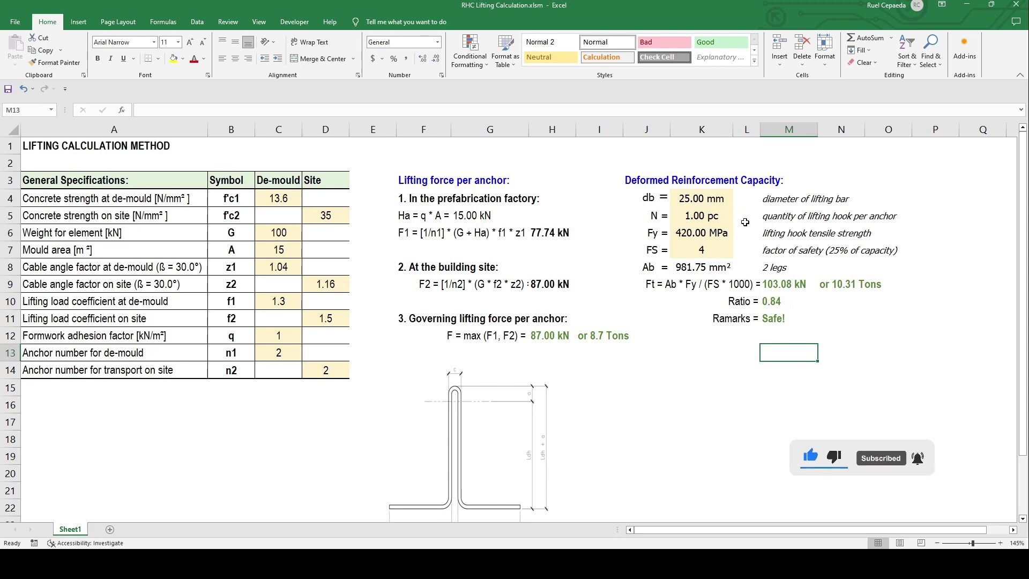
click(854, 383)
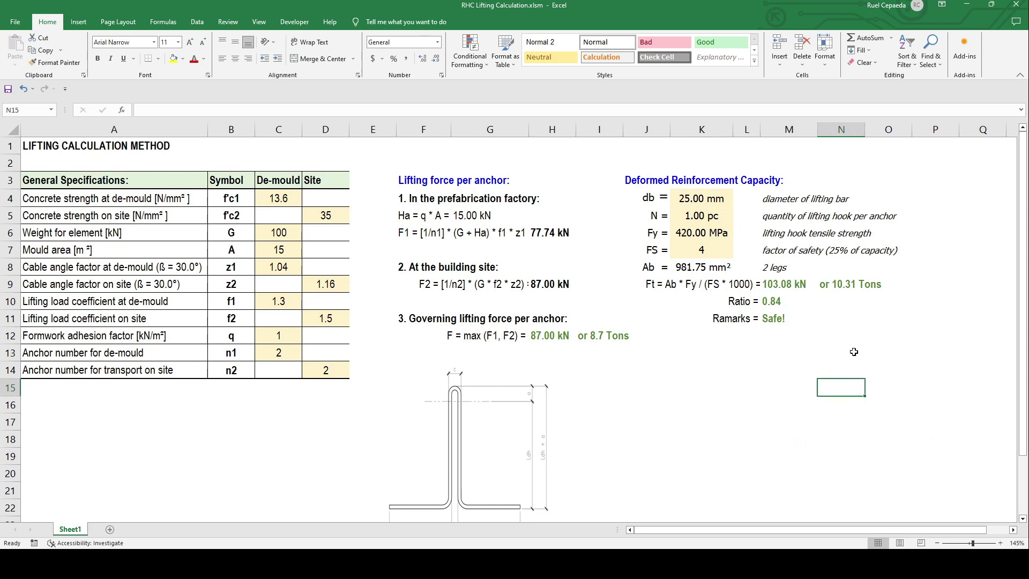
click(887, 369)
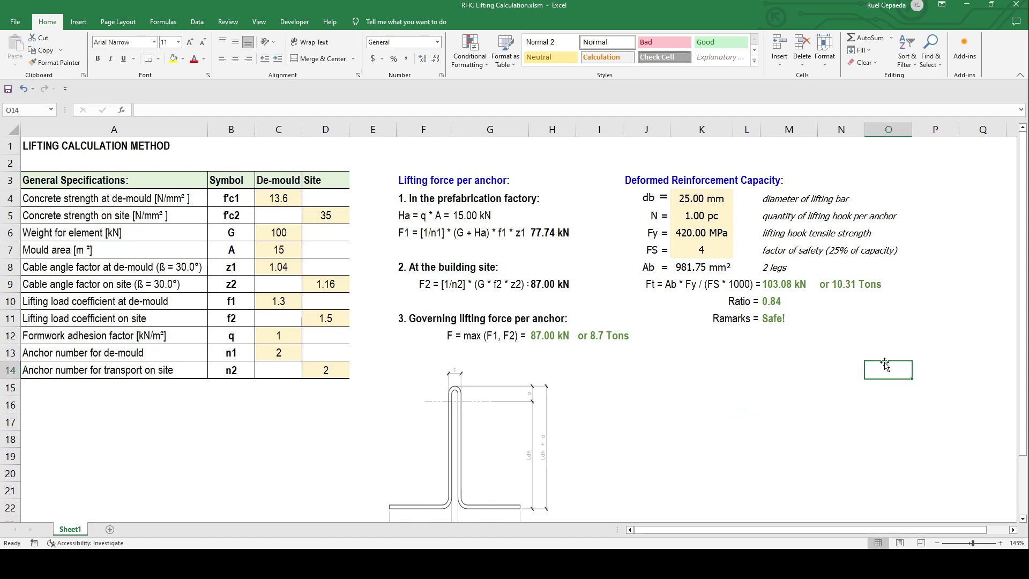
scroll(757, 366, down, 1)
scroll(765, 369, up, 1)
click(663, 402)
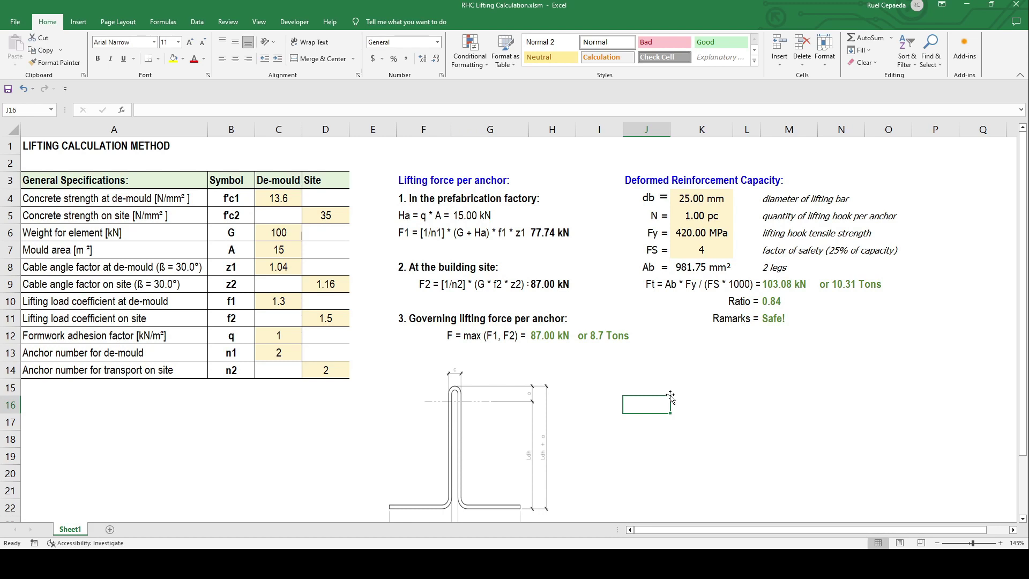
click(786, 389)
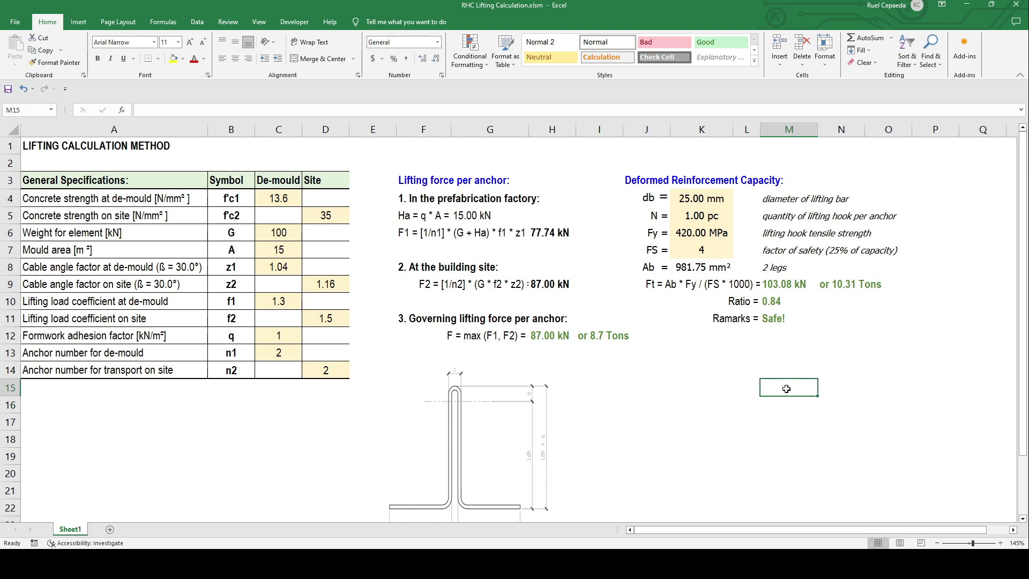